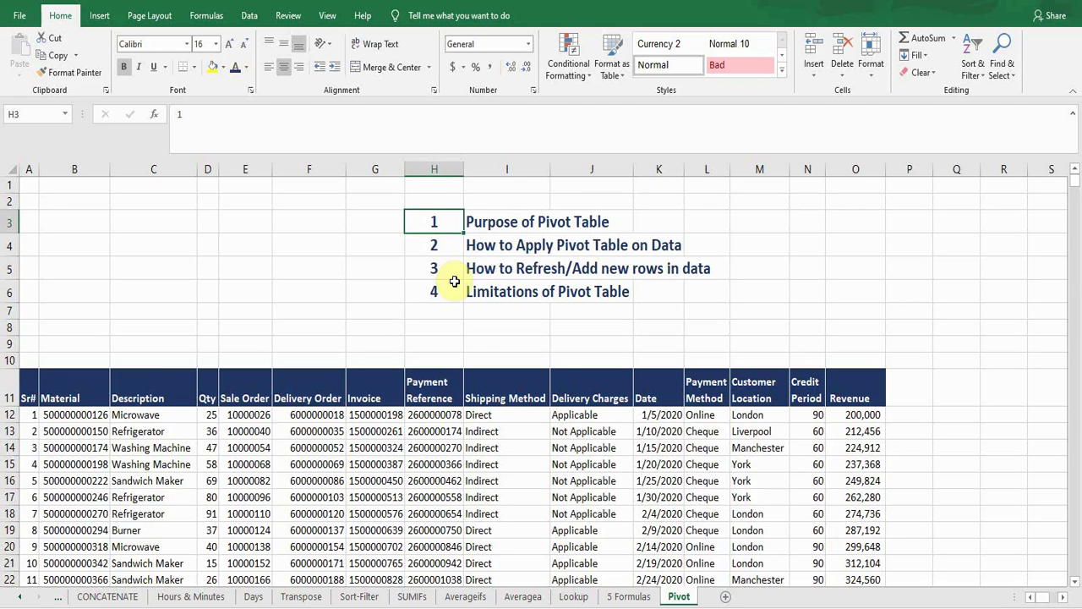
Step: Review agenda items 1 through 4 by moving up and down the list
{"action": "key", "text": "Left"}
{"action": "key", "text": "Right"}
{"action": "key", "text": "Down"}
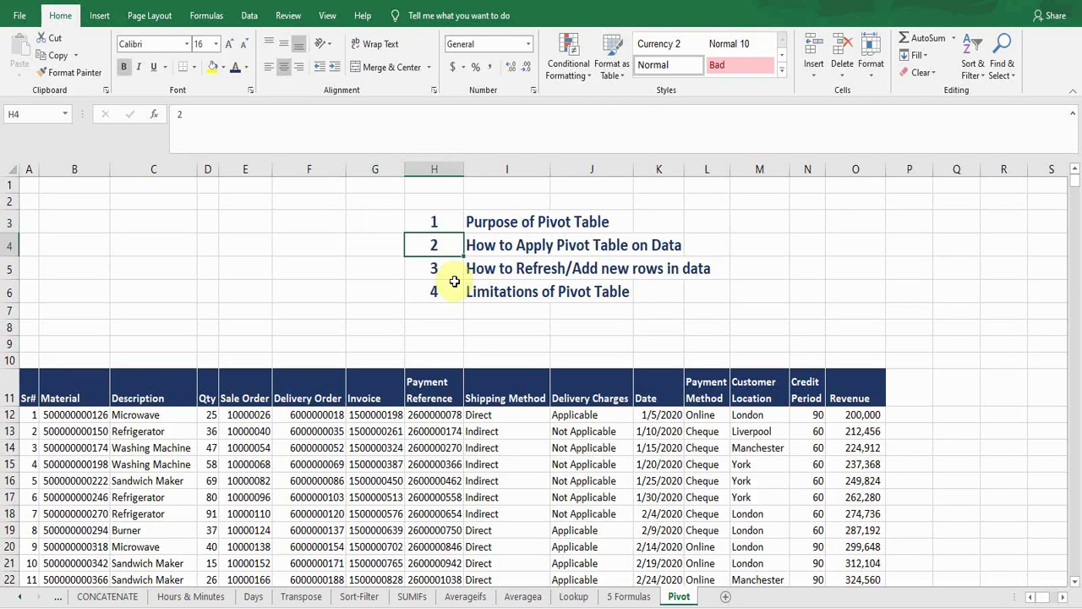
{"action": "key", "text": "Down"}
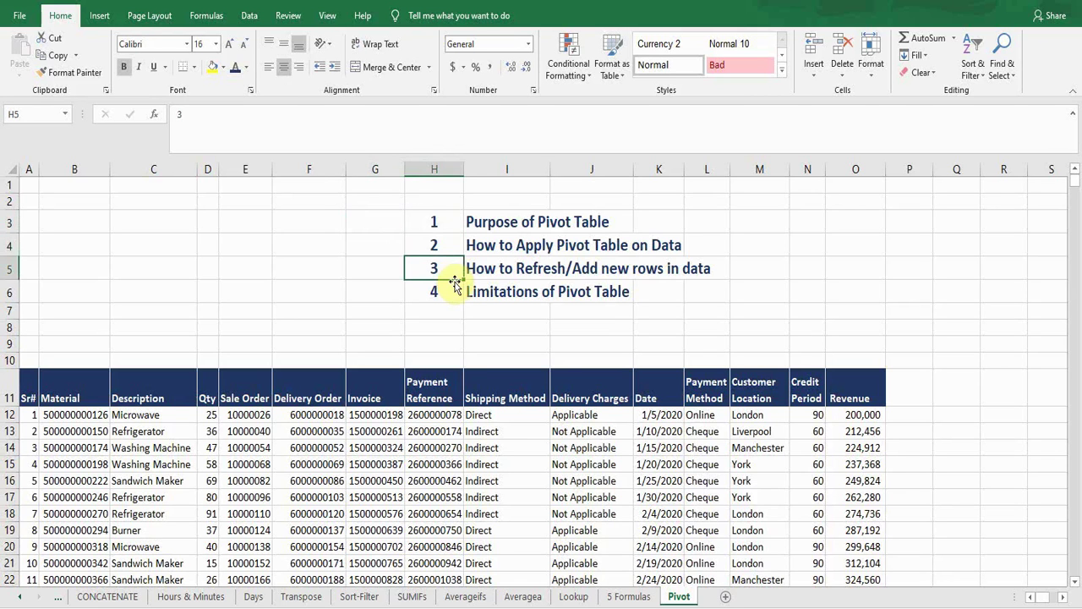
{"action": "key", "text": "Down"}
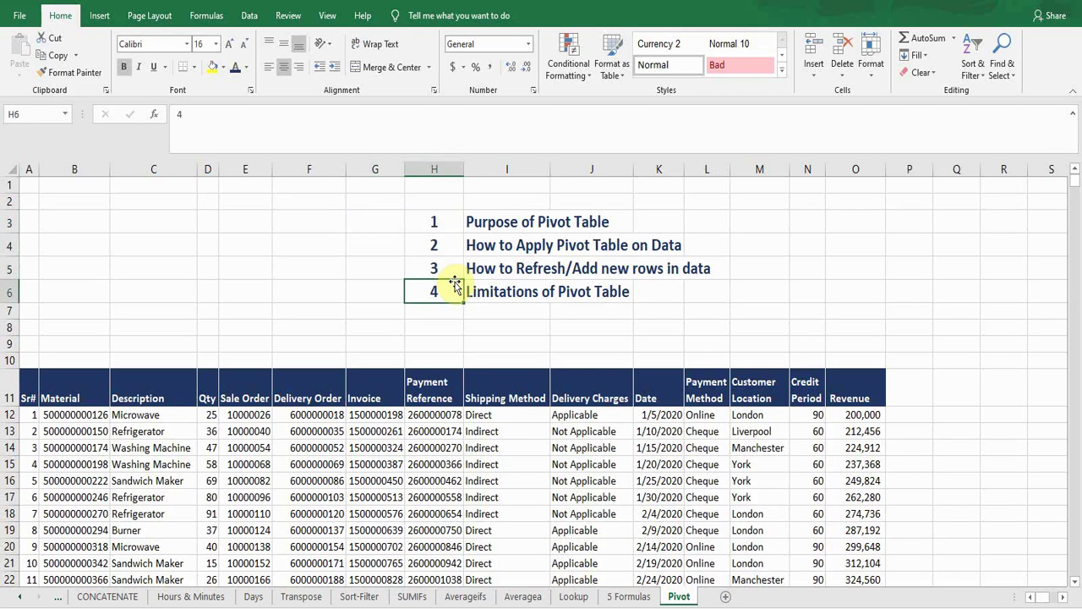
{"action": "key", "text": "Up"}
{"action": "key", "text": "Up"}
{"action": "key", "text": "Up"}
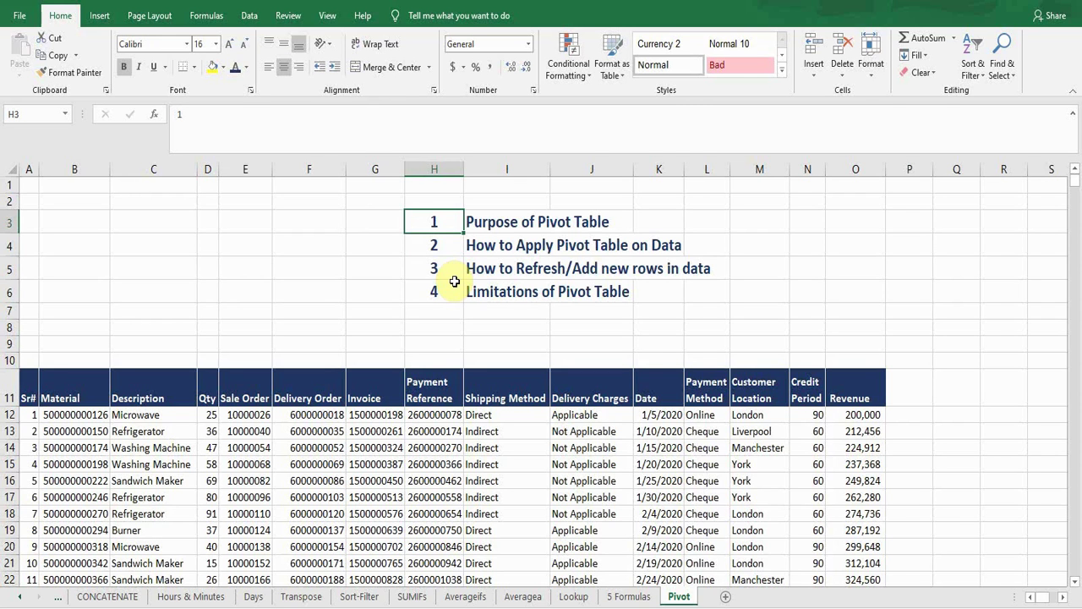
{"action": "key", "text": "Down"}
{"action": "key", "text": "Down"}
{"action": "key", "text": "Down"}
{"action": "key", "text": "Down"}
{"action": "key", "text": "Down"}
{"action": "key", "text": "Down"}
{"action": "key", "text": "Down"}
{"action": "key", "text": "Down"}
{"action": "key", "text": "Down"}
{"action": "key", "text": "Down"}
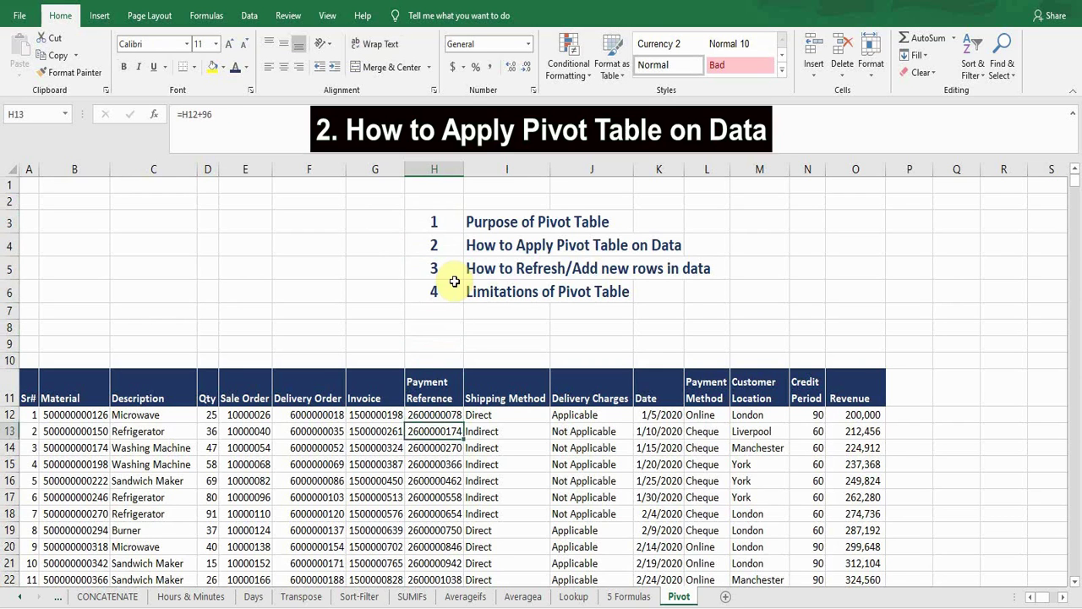
Step: Browse the sales data rows and columns, then select cell H20 inside the table
{"action": "key", "text": "Down"}
{"action": "key", "text": "Down"}
{"action": "key", "text": "Down"}
{"action": "key", "text": "Down"}
{"action": "key", "text": "Down"}
{"action": "key", "text": "Down"}
{"action": "key", "text": "Down"}
{"action": "key", "text": "Down"}
{"action": "key", "text": "Down"}
{"action": "key", "text": "Down"}
{"action": "key", "text": "Down"}
{"action": "key", "text": "Down"}
{"action": "key", "text": "Down"}
{"action": "key", "text": "Down"}
{"action": "key", "text": "Down"}
{"action": "key", "text": "Down"}
{"action": "key", "text": "Up"}
{"action": "key", "text": "Up"}
{"action": "key", "text": "Up"}
{"action": "key", "text": "Up"}
{"action": "key", "text": "Up"}
{"action": "key", "text": "Up"}
{"action": "key", "text": "Up"}
{"action": "key", "text": "Up"}
{"action": "key", "text": "Up"}
{"action": "key", "text": "Right"}
{"action": "key", "text": "Right"}
{"action": "key", "text": "Right"}
{"action": "key", "text": "Down"}
{"action": "key", "text": "Down"}
{"action": "key", "text": "Down"}
{"action": "key", "text": "Down"}
{"action": "key", "text": "Left"}
{"action": "key", "text": "Left"}
{"action": "key", "text": "Left"}
{"action": "key", "text": "Left"}
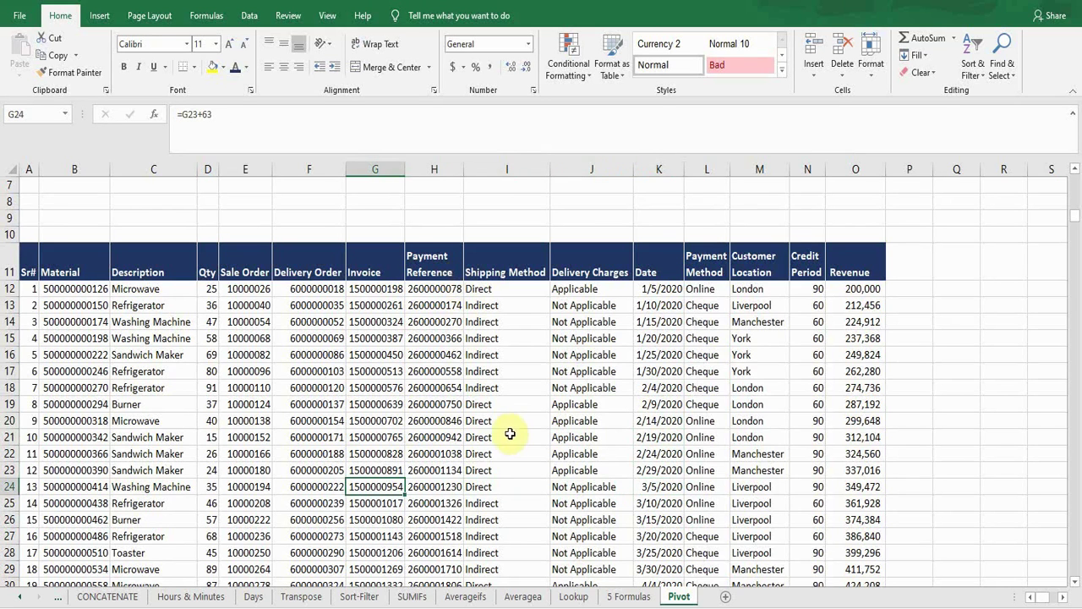
{"action": "left_click", "coordinate": [435, 416]}
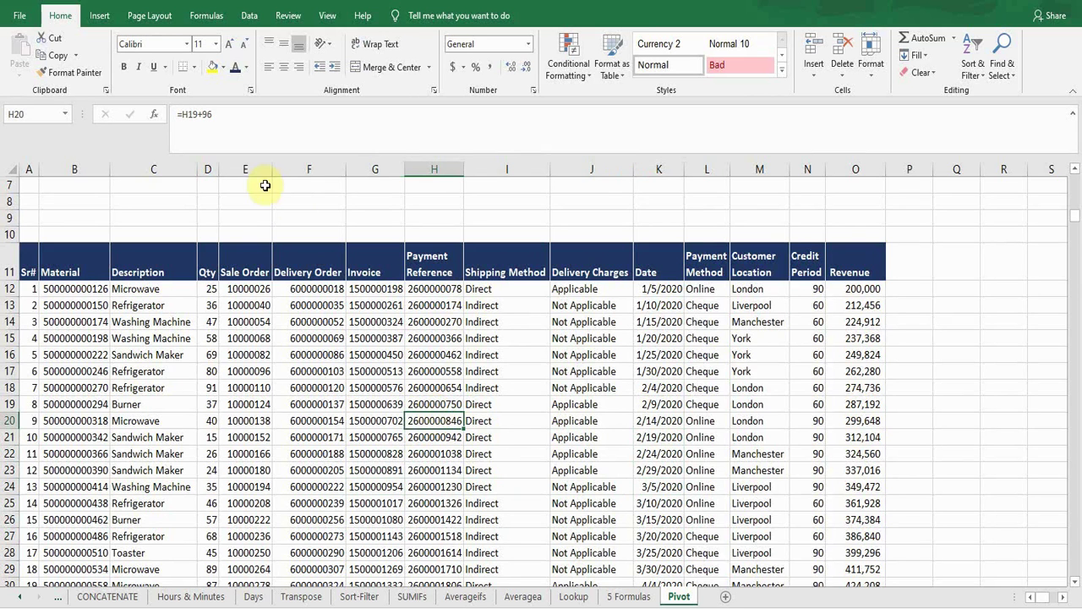
{"action": "left_click", "coordinate": [100, 17]}
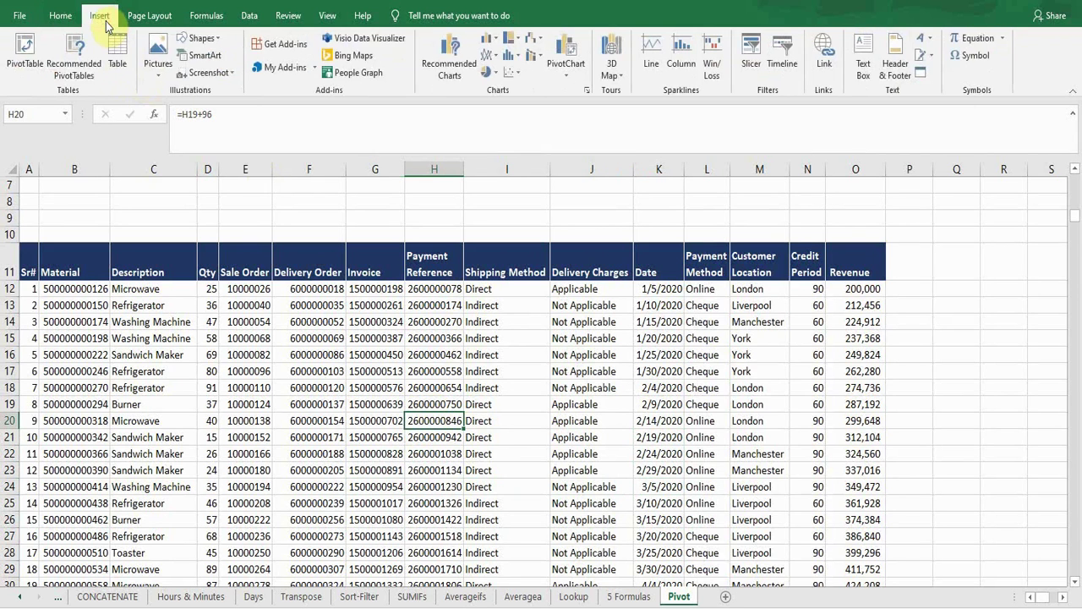
Step: Create a PivotTable from range Pivot!$A$11:$O$61, placed on a new worksheet
{"action": "left_click", "coordinate": [28, 59]}
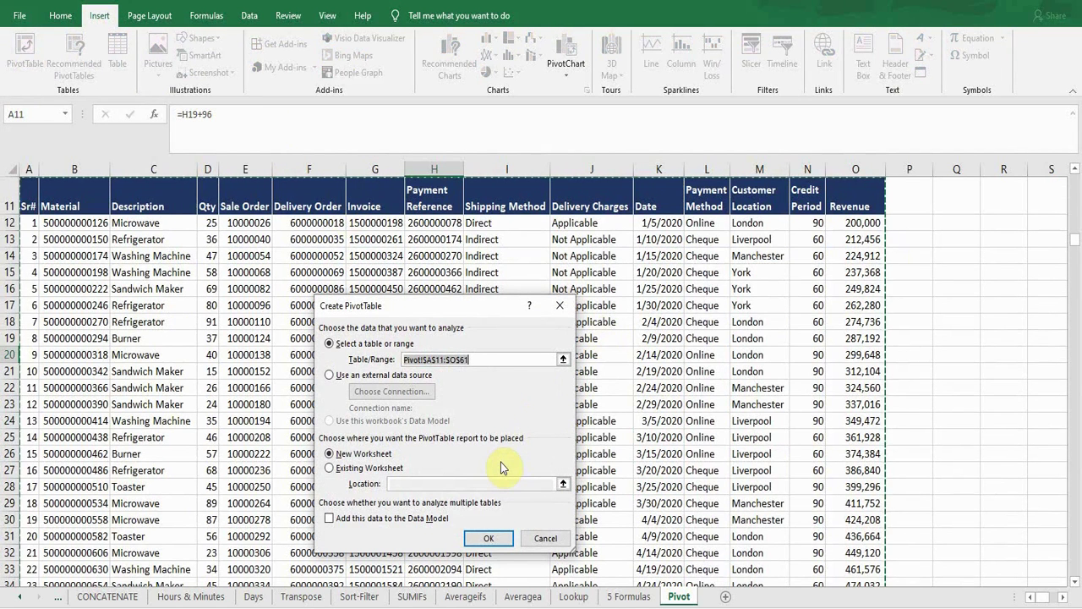
{"action": "left_click", "coordinate": [329, 470]}
{"action": "left_click", "coordinate": [330, 454]}
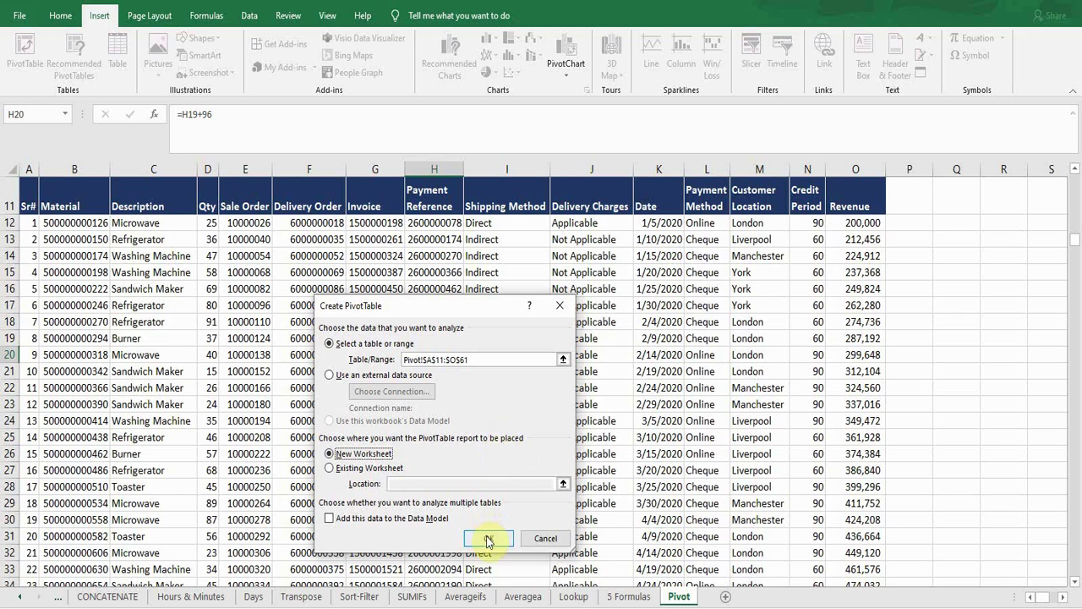
{"action": "left_click", "coordinate": [487, 537]}
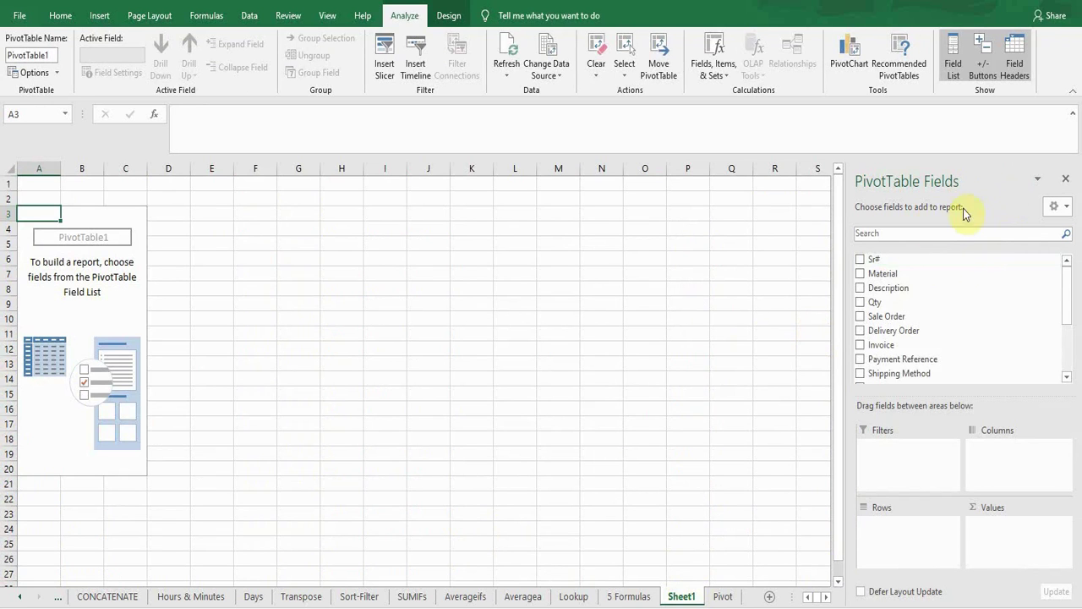
Step: Set the PivotTable Fields pane to Fields Section and Areas Section Side-By-Side
{"action": "left_click", "coordinate": [1064, 208]}
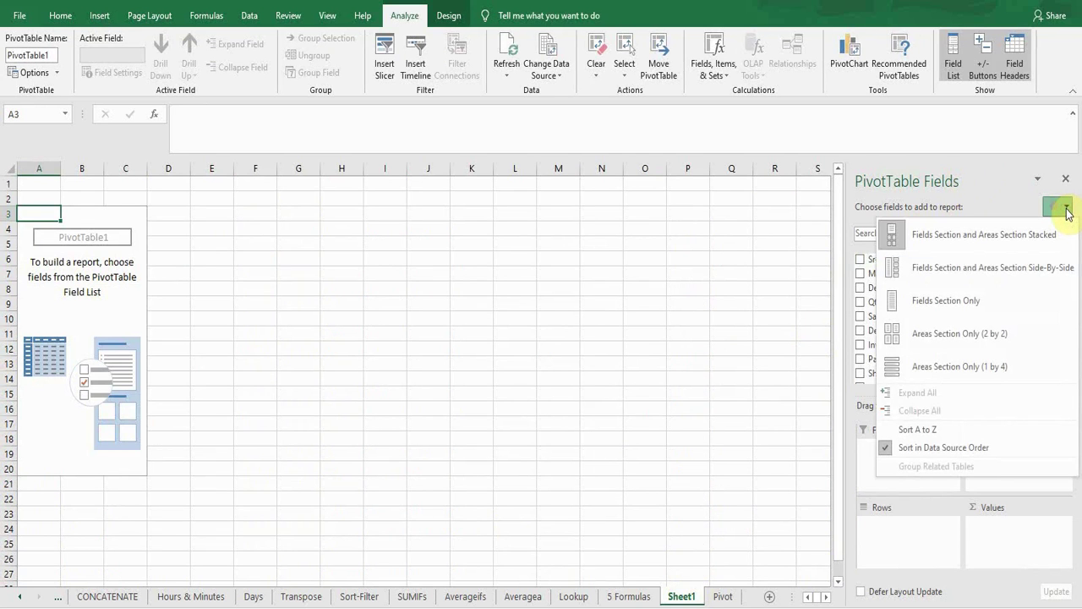
{"action": "left_click", "coordinate": [983, 271]}
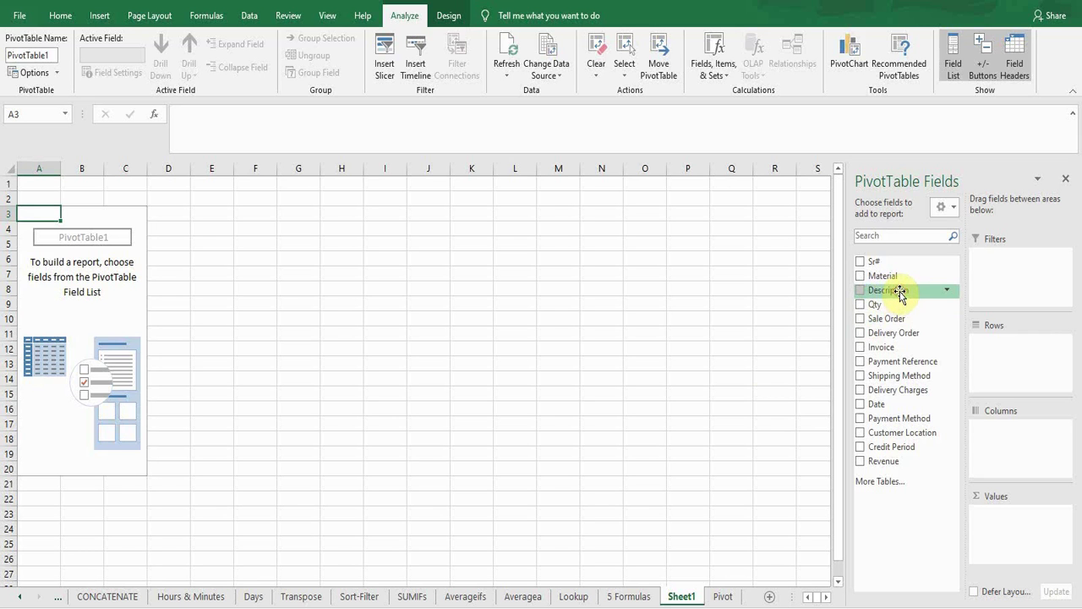
Step: Place Description in Rows, Customer Location in Columns and sum of Revenue in Values
{"action": "left_click_drag", "start_coordinate": [900, 292], "coordinate": [993, 355]}
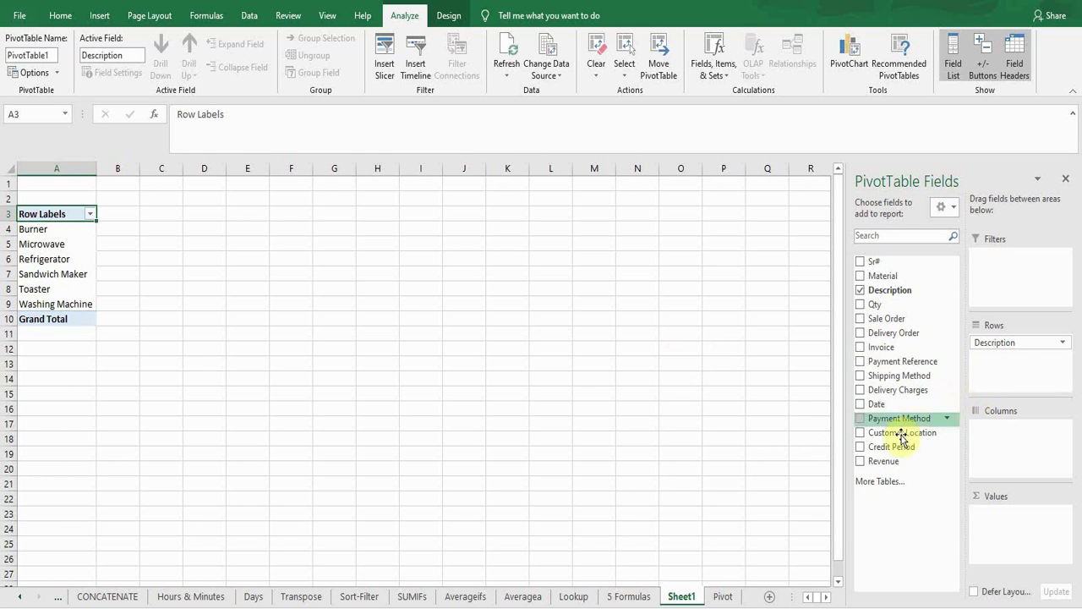
{"action": "left_click_drag", "start_coordinate": [896, 434], "coordinate": [1006, 435]}
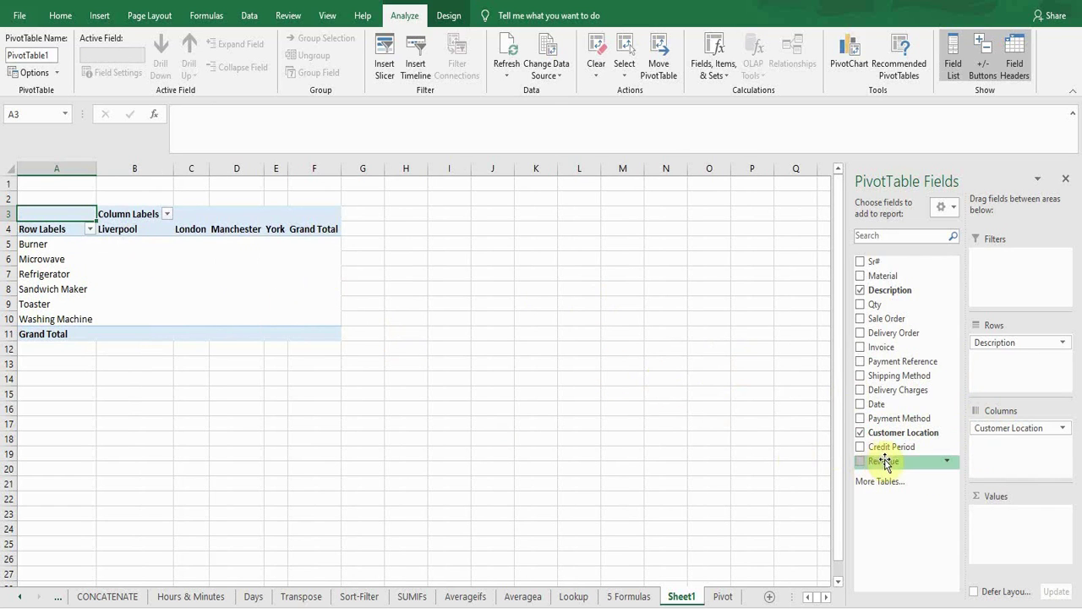
{"action": "left_click_drag", "start_coordinate": [885, 463], "coordinate": [1002, 519]}
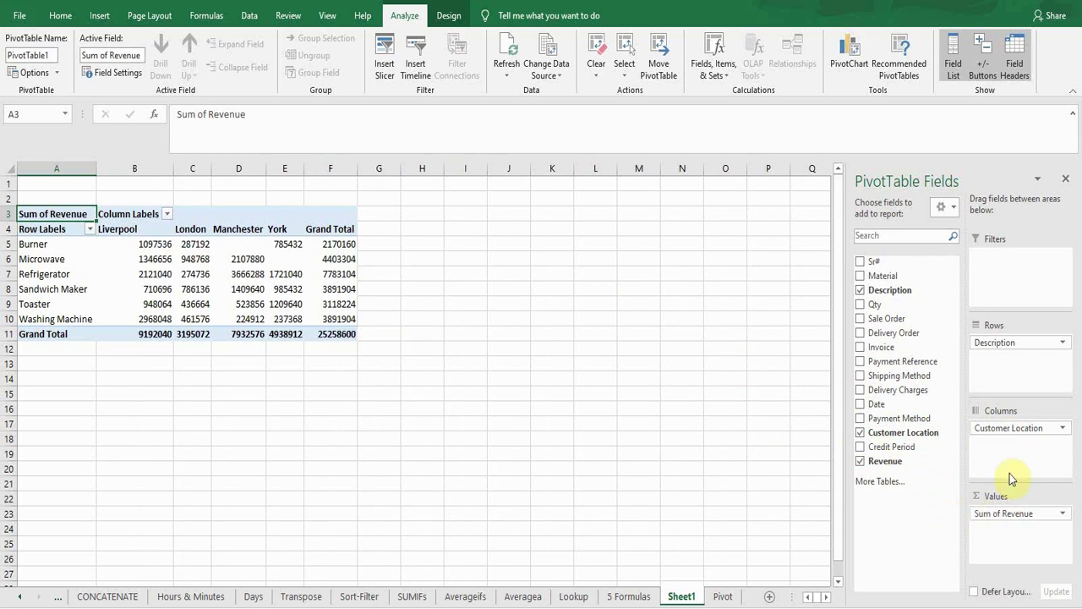
{"action": "left_click", "coordinate": [1060, 516]}
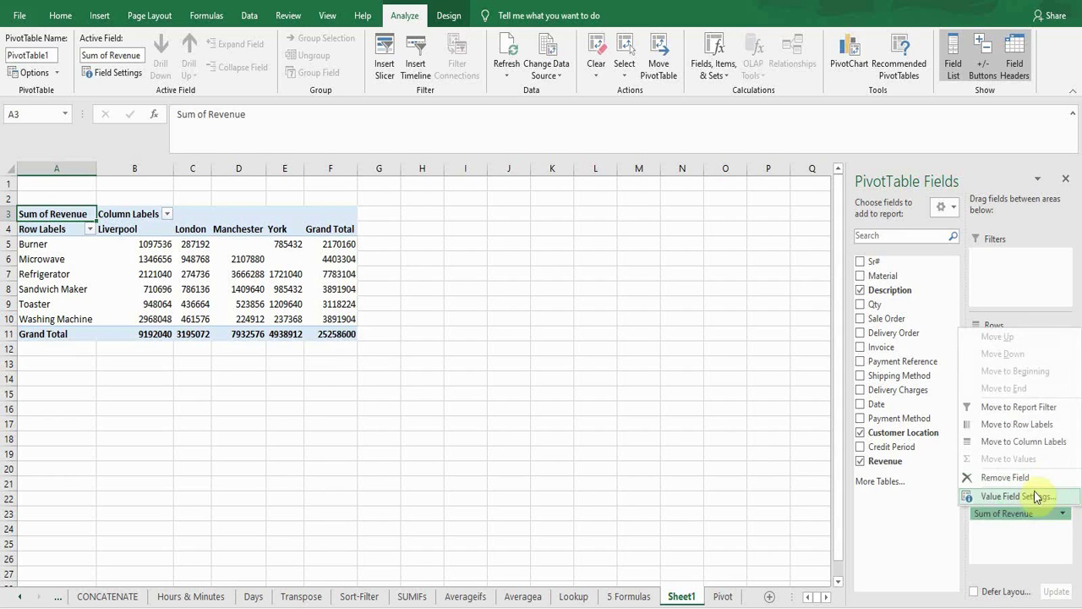
{"action": "left_click", "coordinate": [1015, 497]}
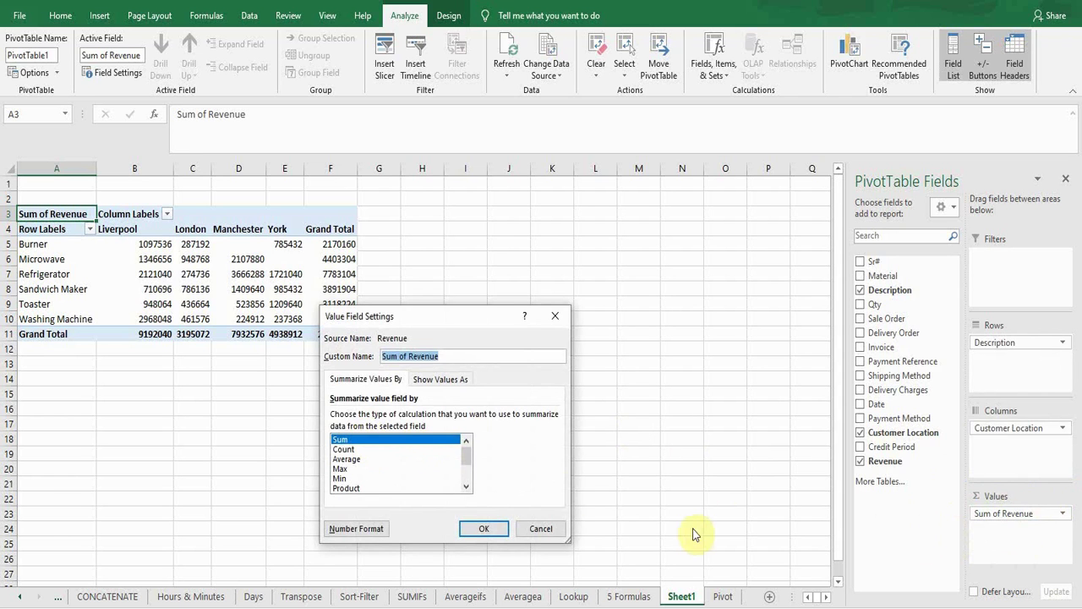
{"action": "left_click", "coordinate": [349, 450]}
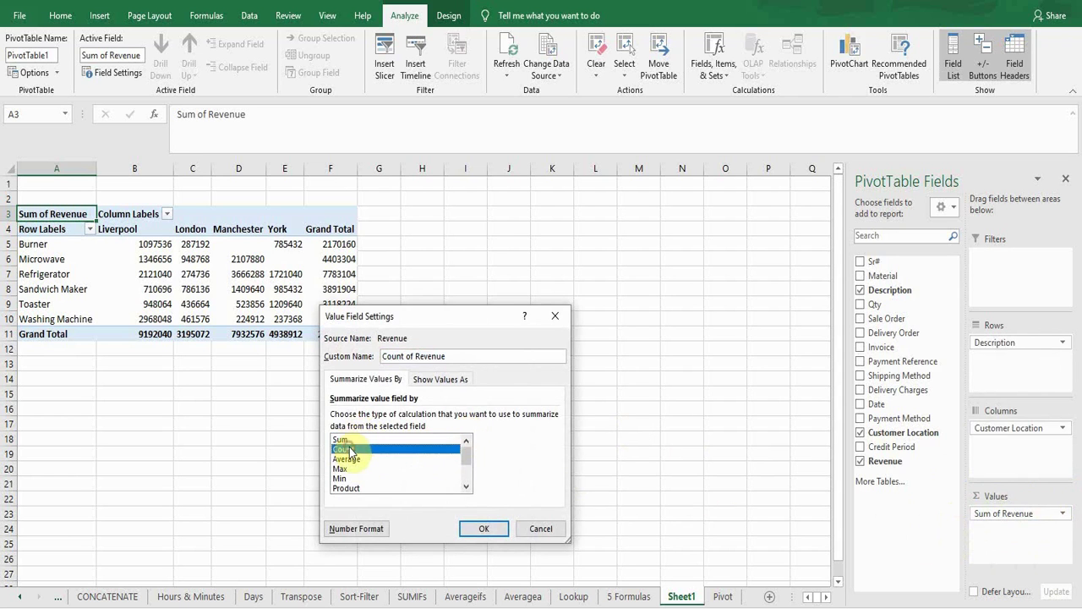
{"action": "left_click", "coordinate": [347, 459]}
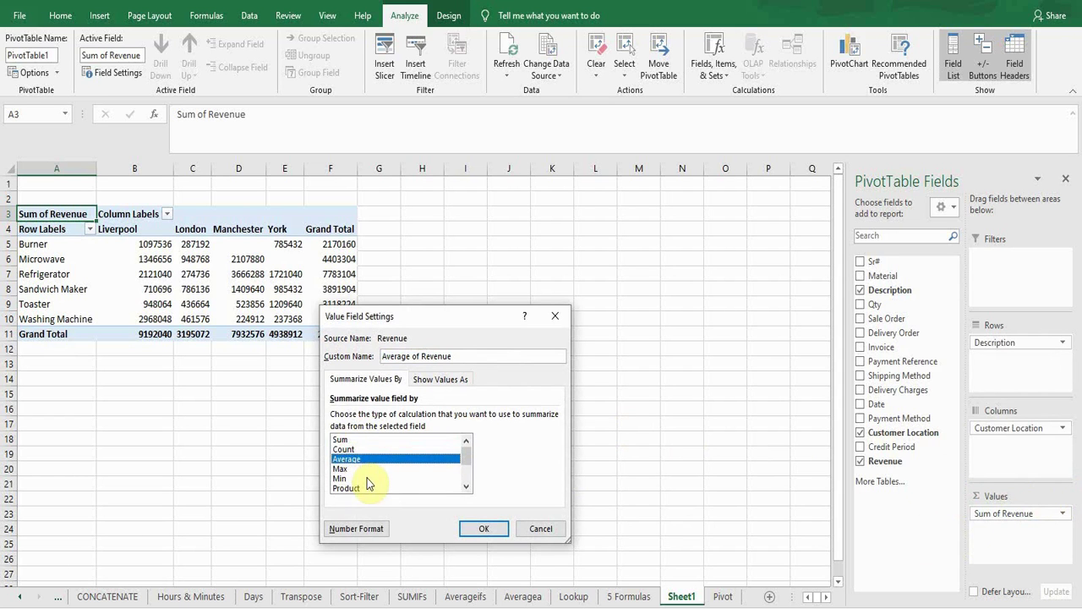
{"action": "left_click", "coordinate": [342, 440]}
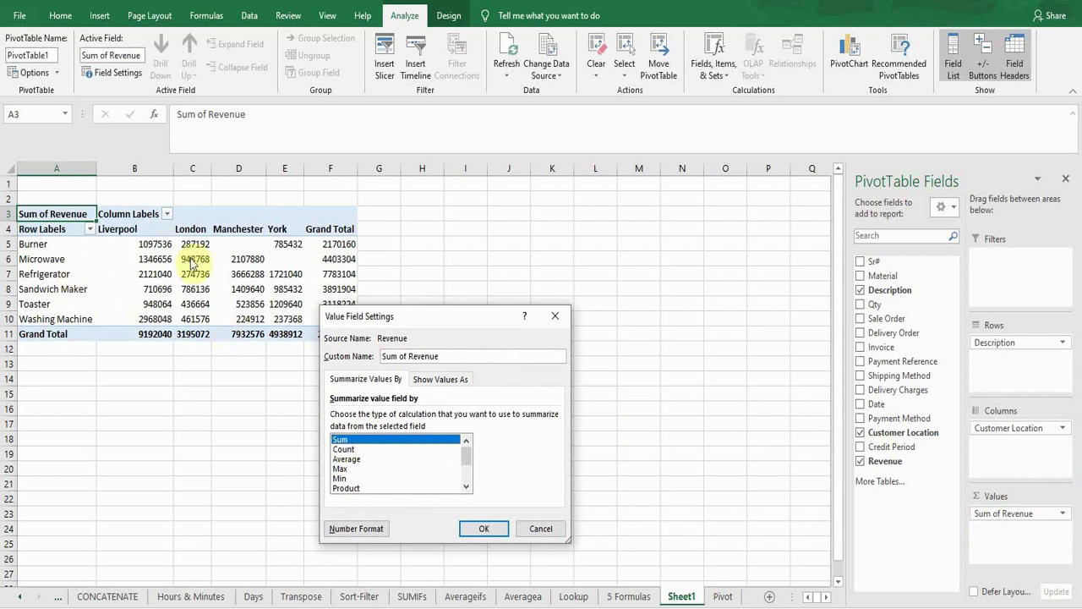
{"action": "left_click", "coordinate": [483, 528]}
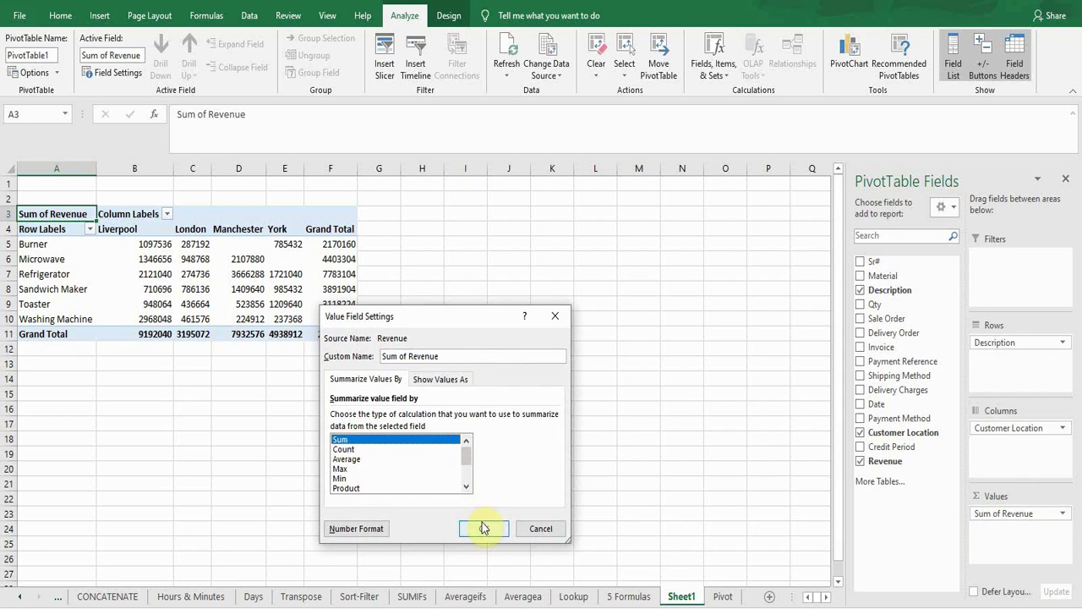
{"action": "left_click", "coordinate": [490, 531]}
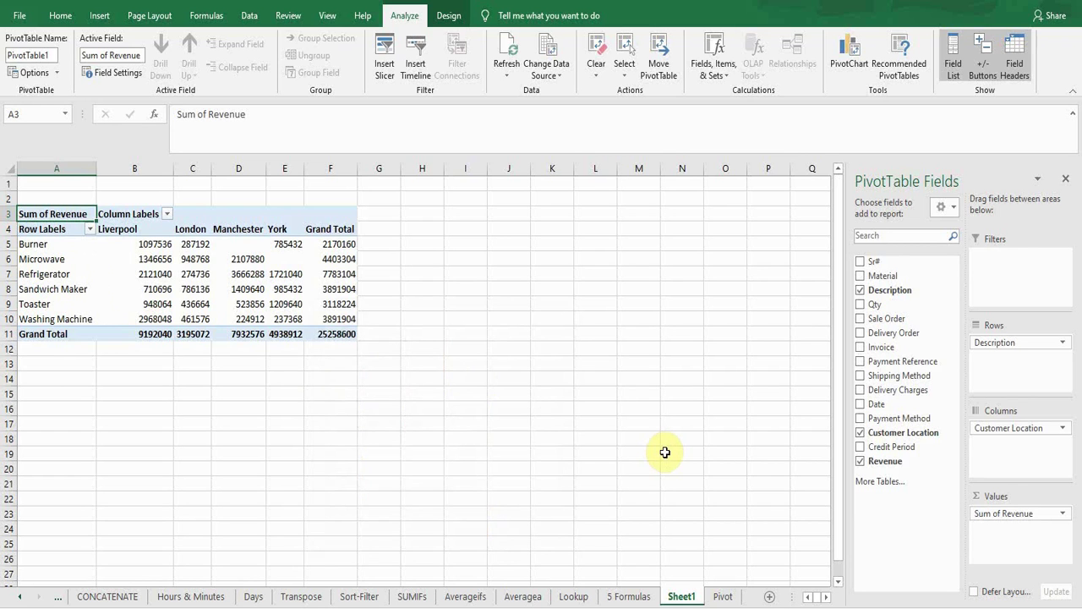
{"action": "left_click", "coordinate": [340, 256]}
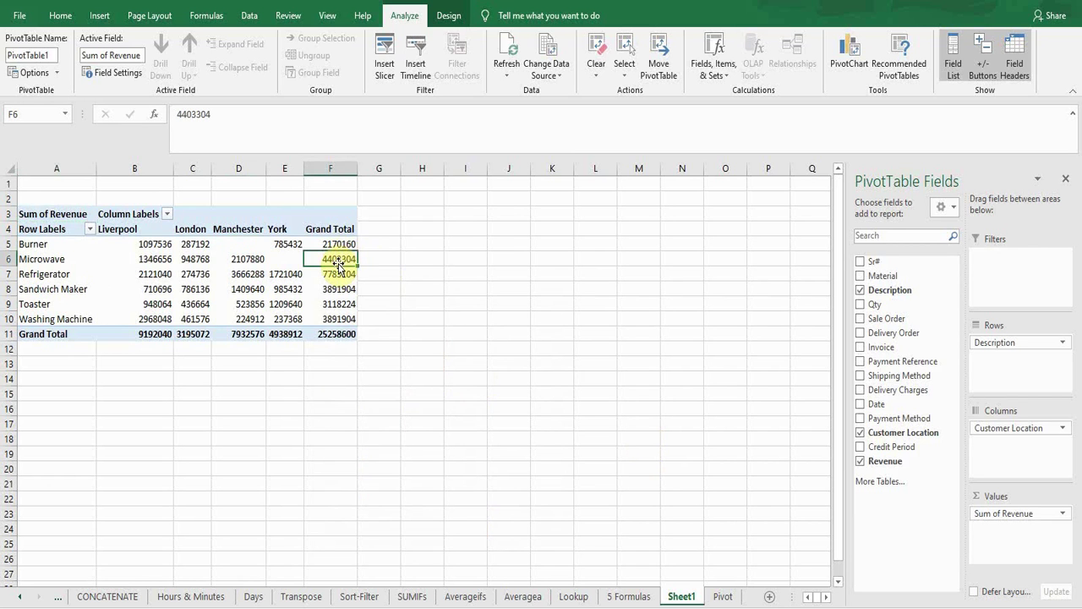
{"action": "right_click", "coordinate": [337, 264]}
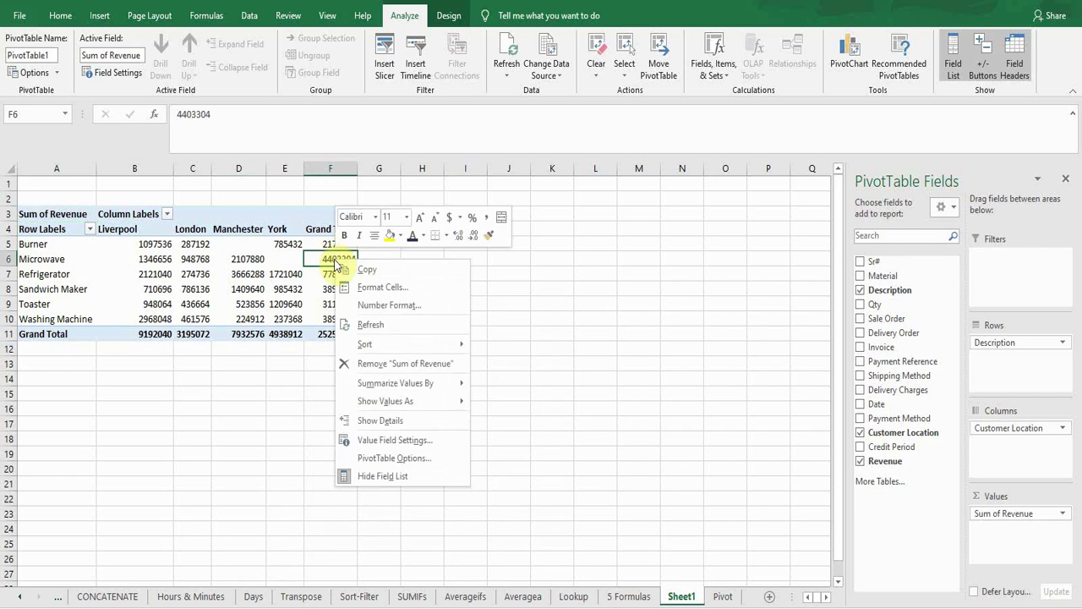
{"action": "mouse_move", "coordinate": [387, 345]}
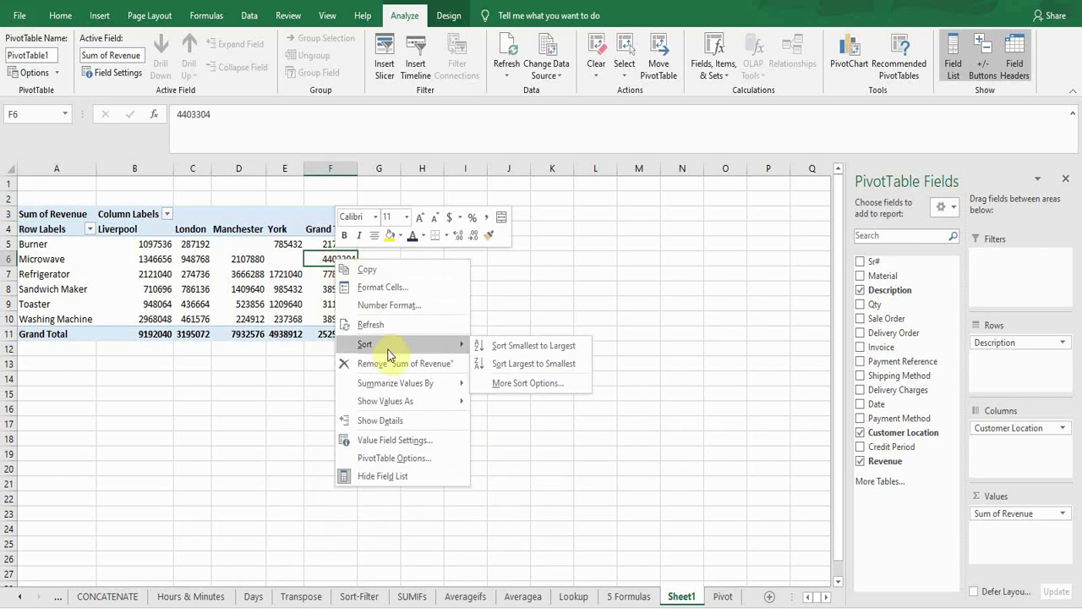
{"action": "left_click", "coordinate": [501, 366]}
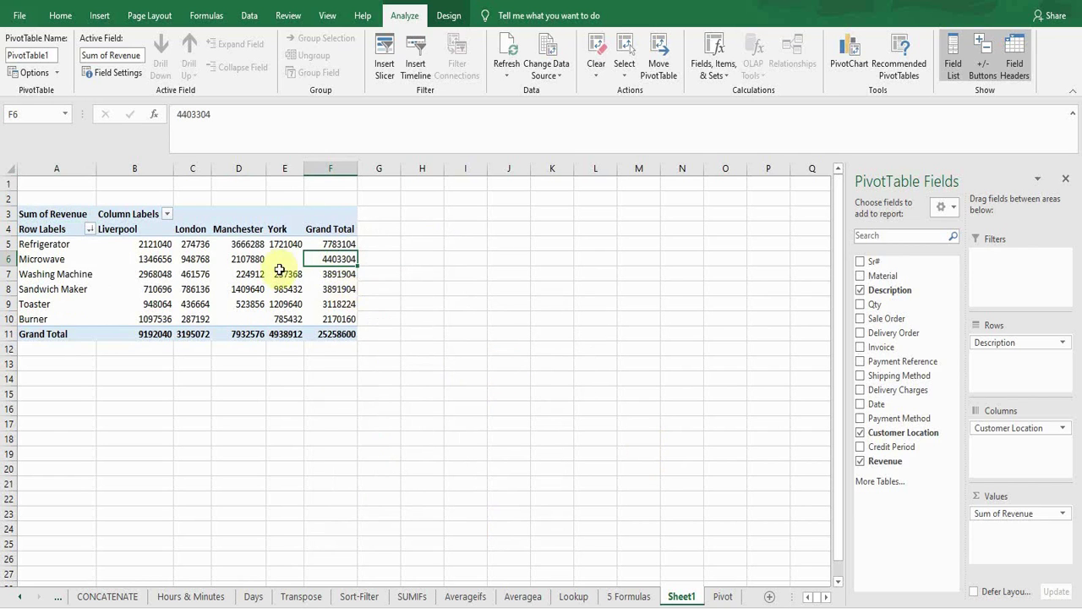
{"action": "mouse_move", "coordinate": [339, 296]}
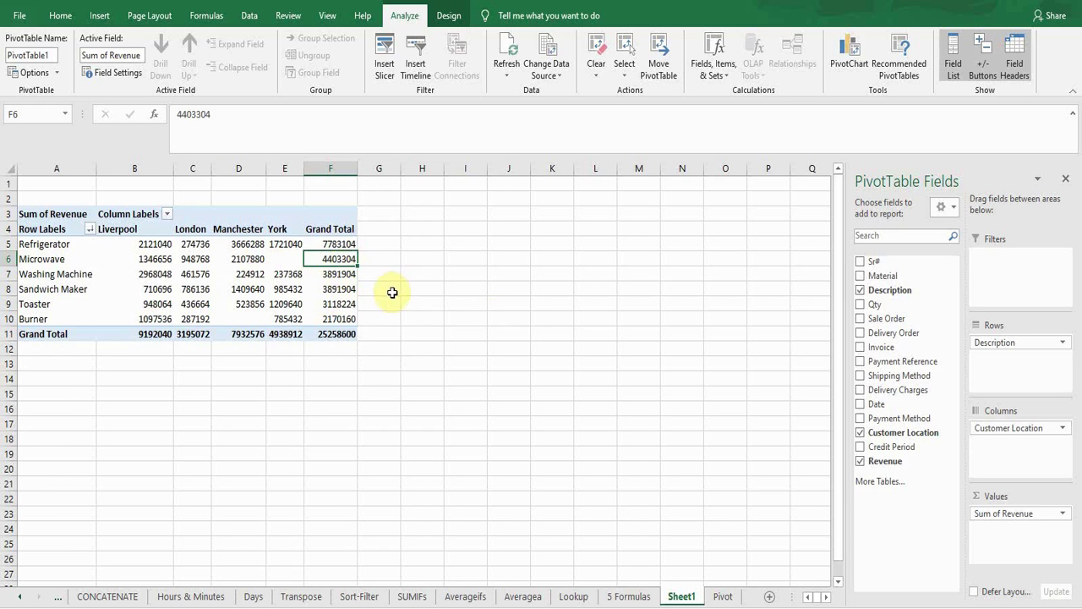
{"action": "left_click", "coordinate": [44, 248]}
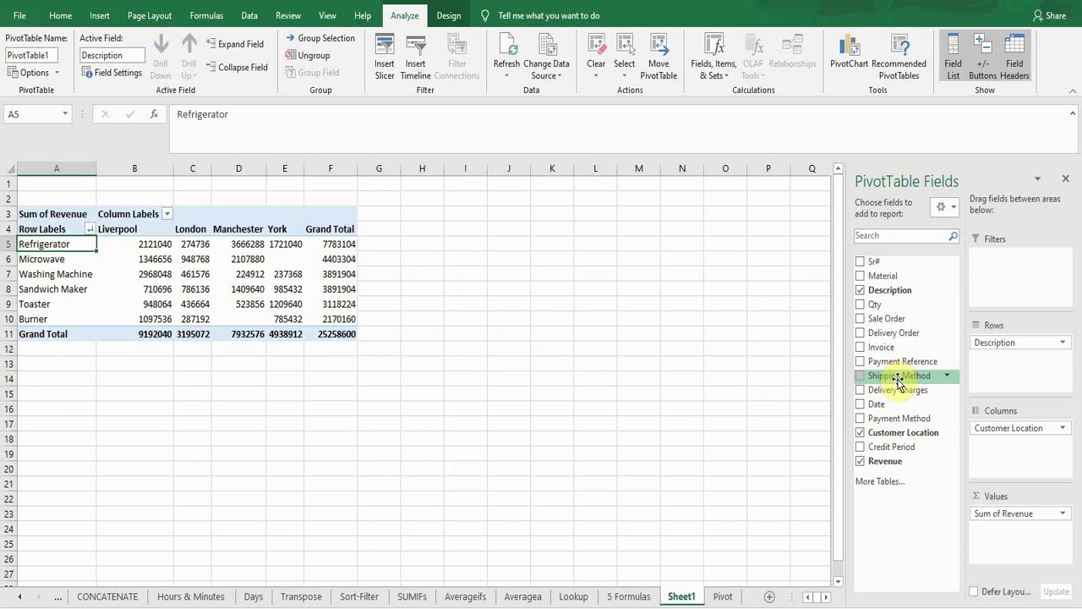
Step: Nest Shipping Method under Description in Rows, splitting each product into Direct and Indirect
{"action": "left_click_drag", "start_coordinate": [898, 378], "coordinate": [1023, 362]}
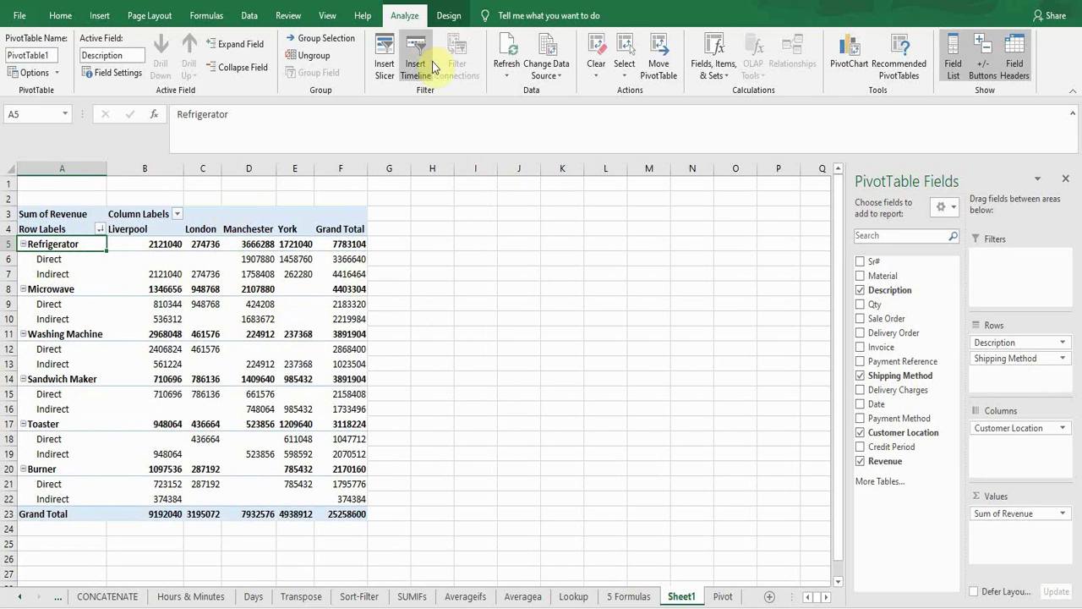
{"action": "left_click", "coordinate": [449, 15]}
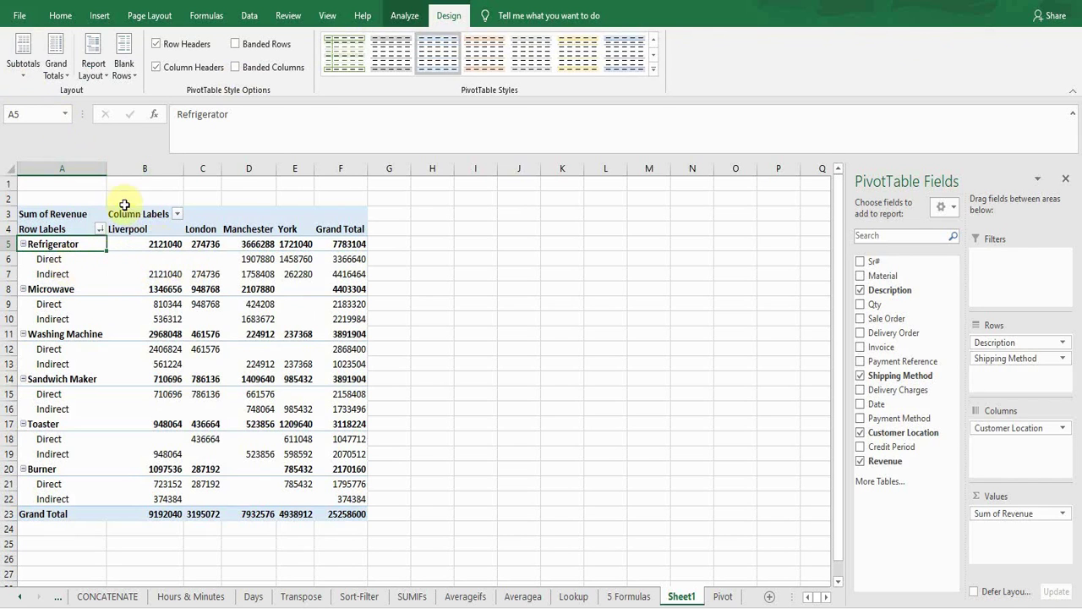
Step: Set Subtotals to Do Not Show Subtotals after briefly trying bottom-of-group subtotals
{"action": "left_click", "coordinate": [24, 78]}
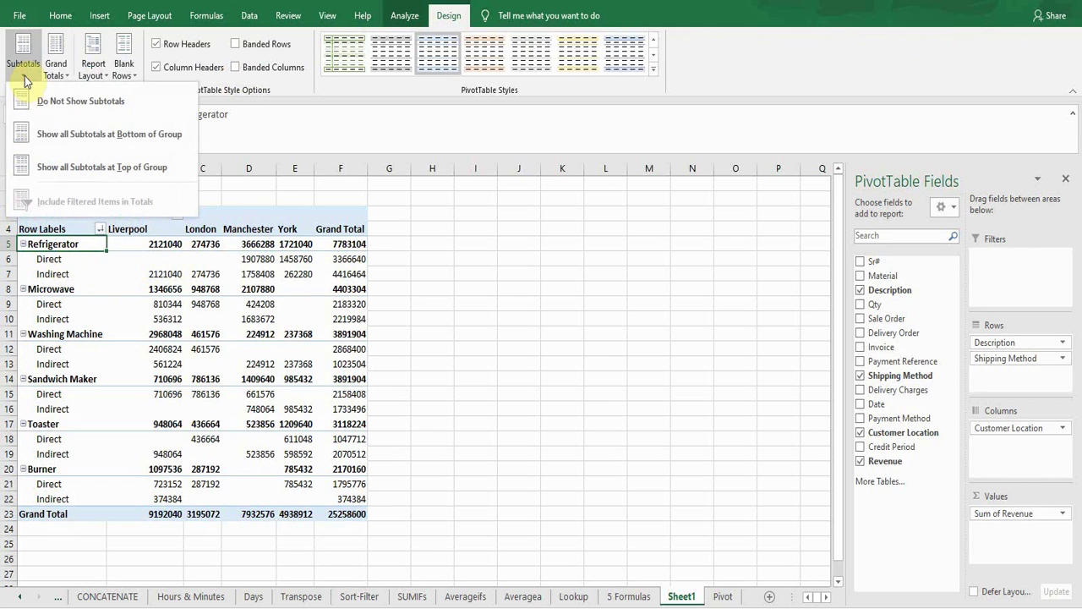
{"action": "left_click", "coordinate": [56, 140]}
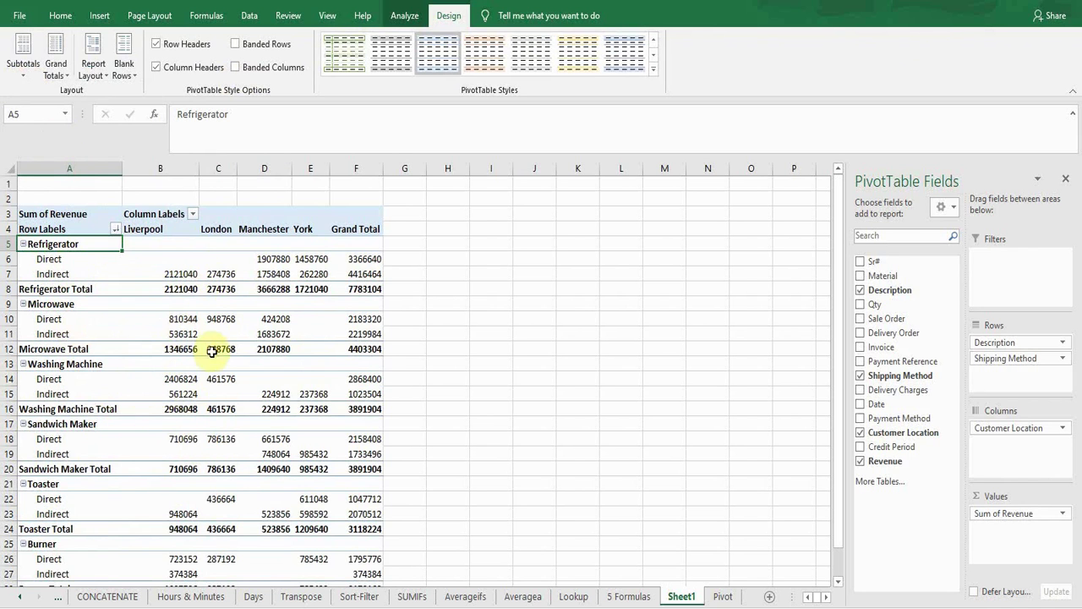
{"action": "left_click", "coordinate": [21, 76]}
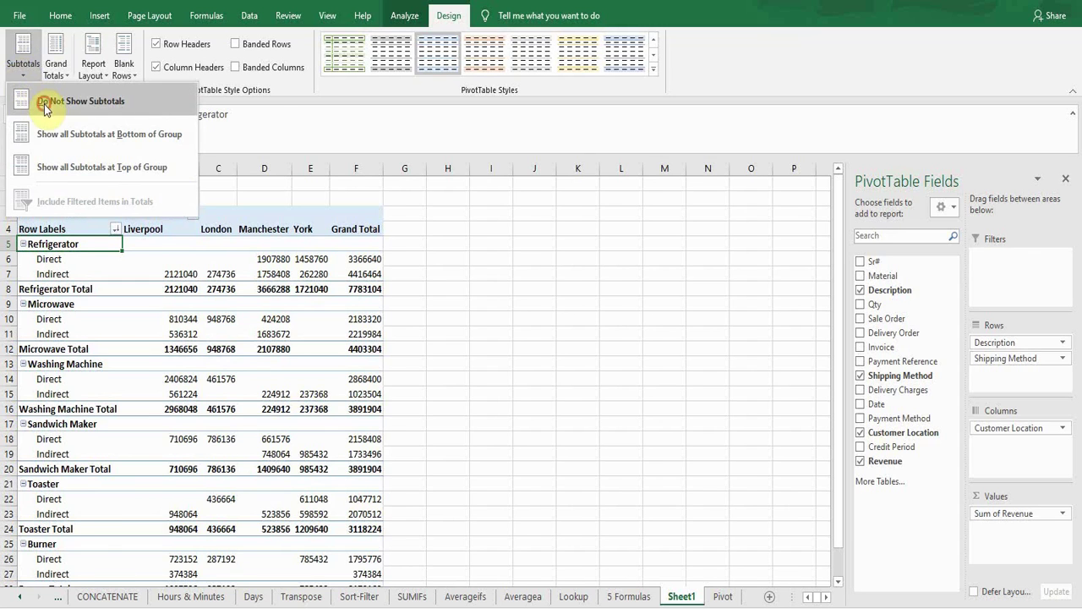
{"action": "left_click", "coordinate": [44, 104]}
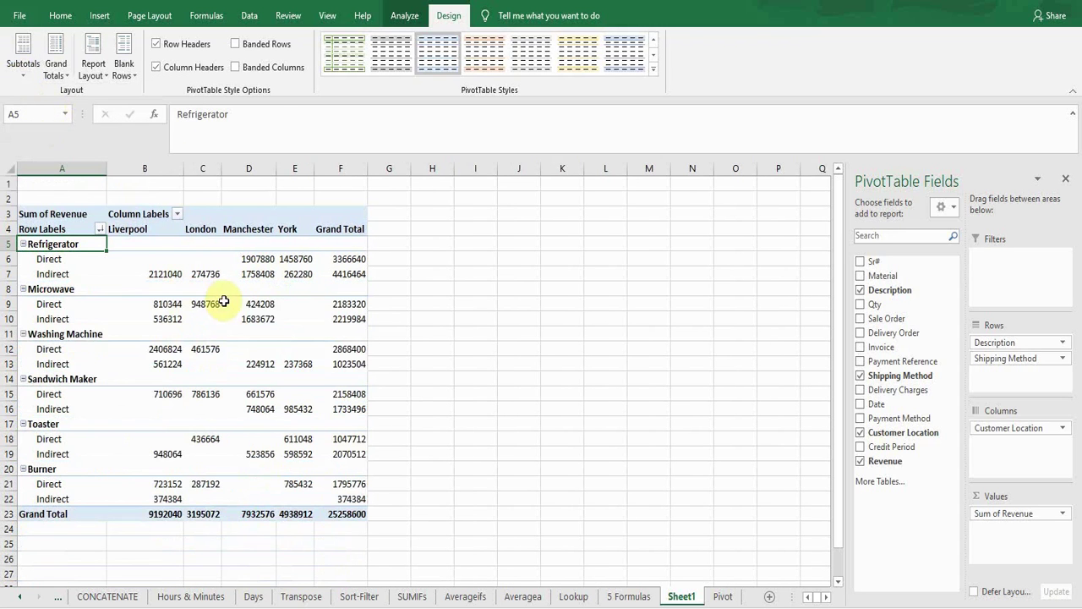
{"action": "mouse_move", "coordinate": [224, 301]}
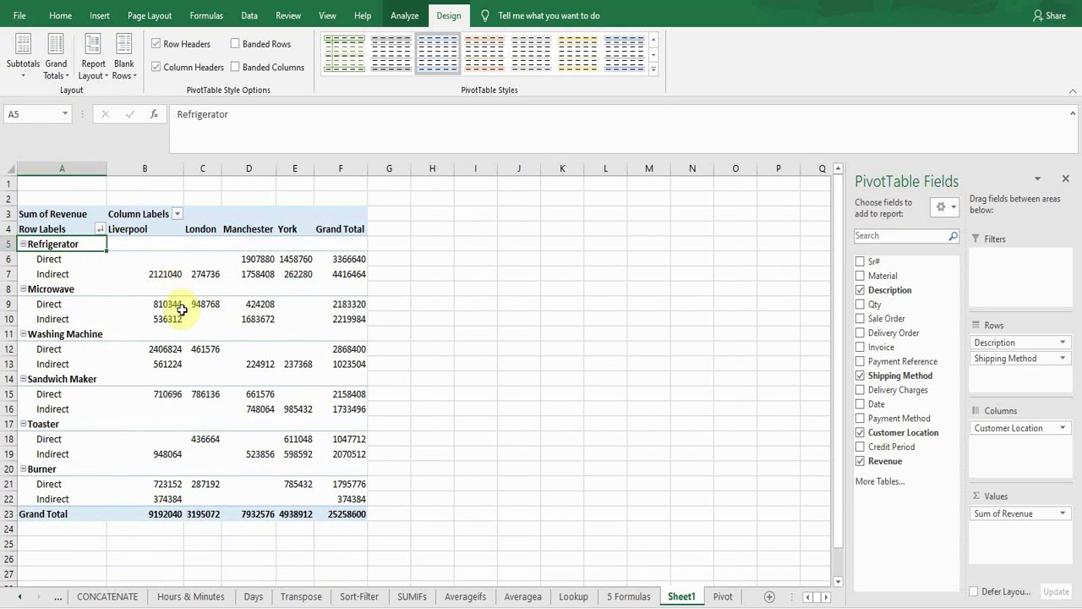
{"action": "mouse_move", "coordinate": [182, 311]}
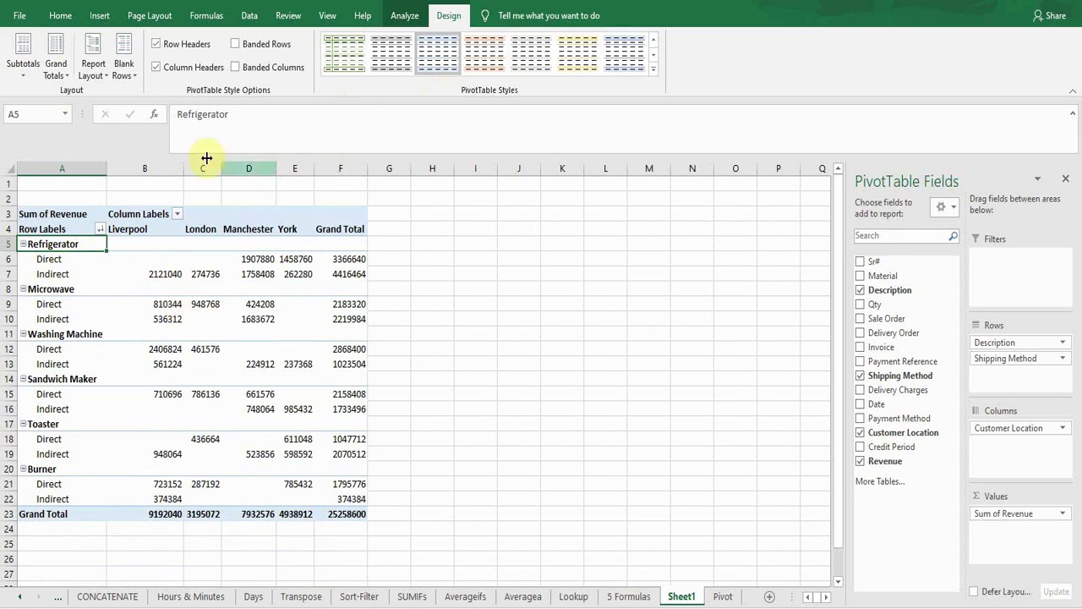
Step: Switch the report layout to Tabular Form and check the blank product labels in A6, A8 and A10
{"action": "left_click", "coordinate": [100, 83]}
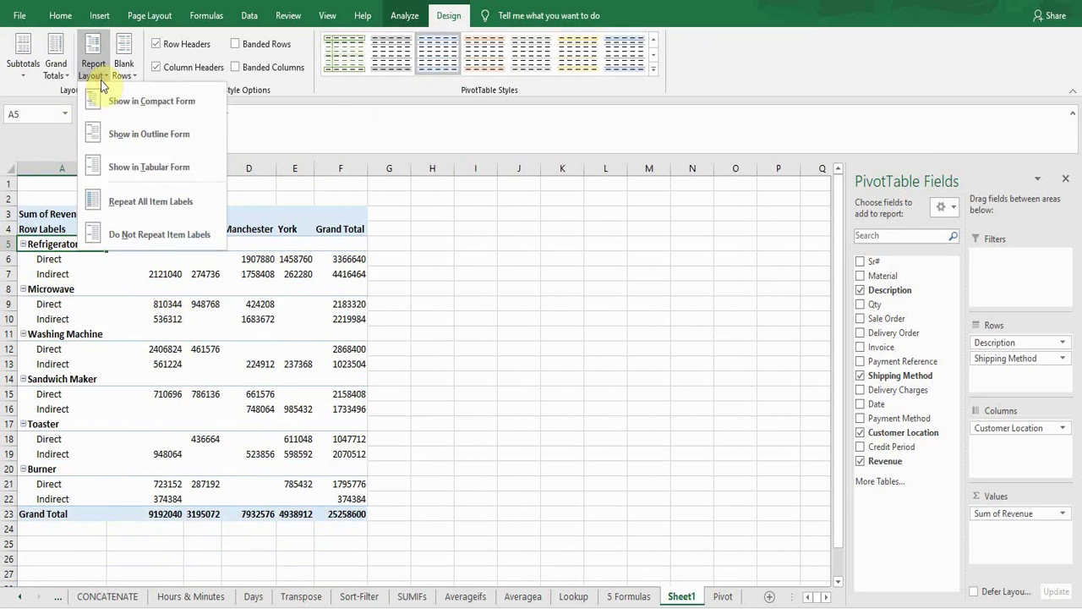
{"action": "left_click", "coordinate": [132, 168]}
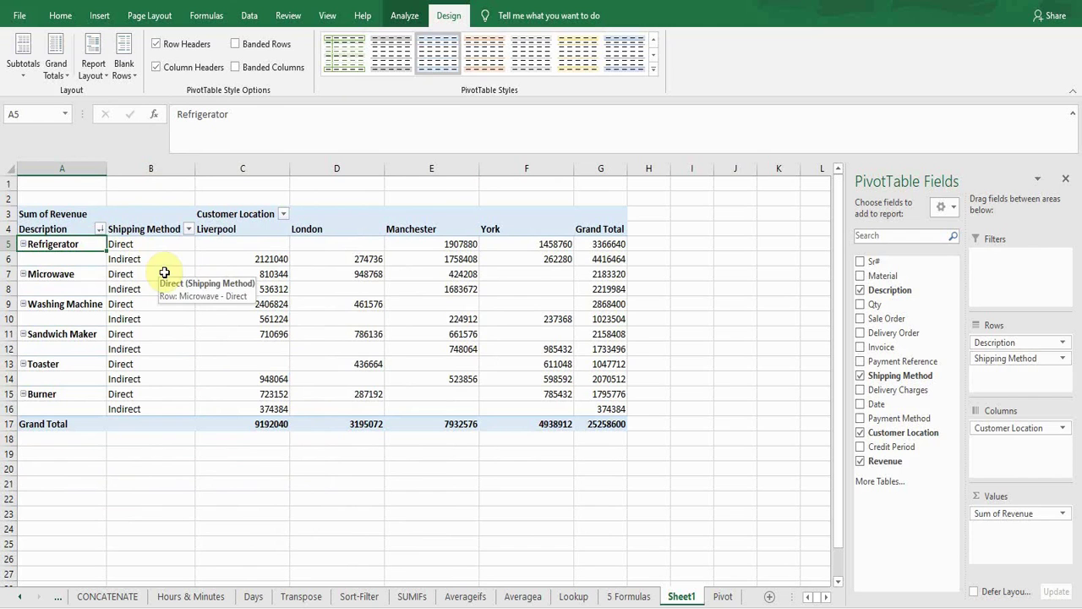
{"action": "left_click", "coordinate": [74, 261]}
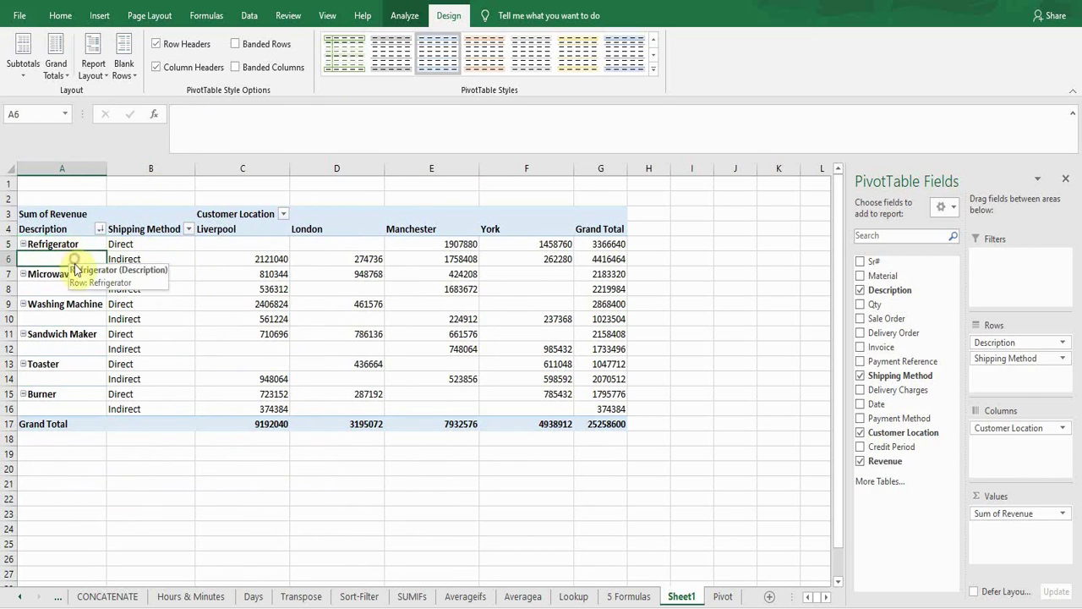
{"action": "left_click", "coordinate": [75, 290]}
{"action": "left_click", "coordinate": [82, 318]}
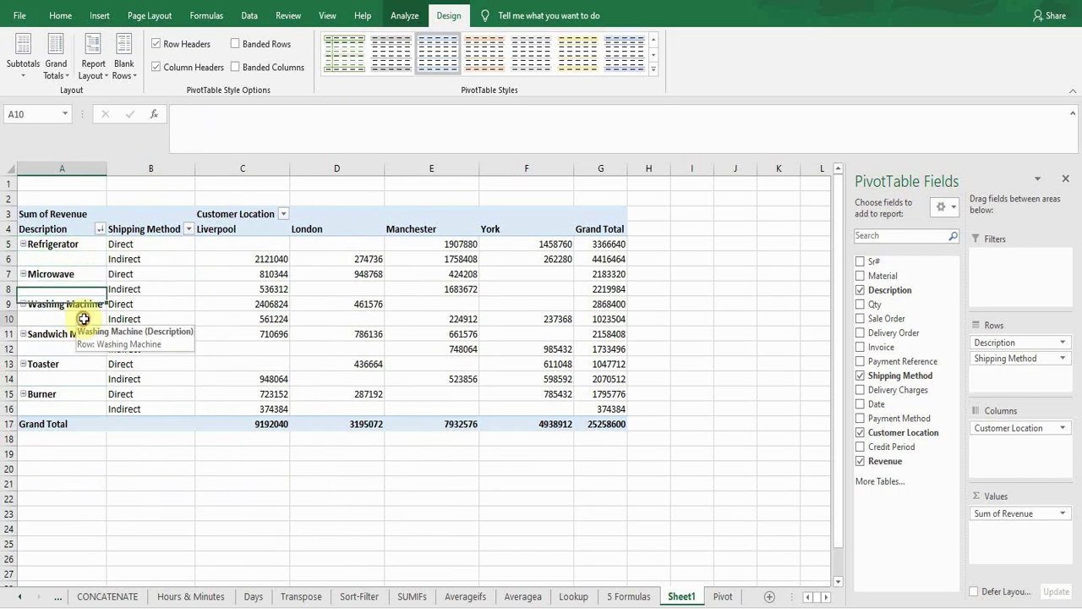
{"action": "left_click", "coordinate": [81, 260]}
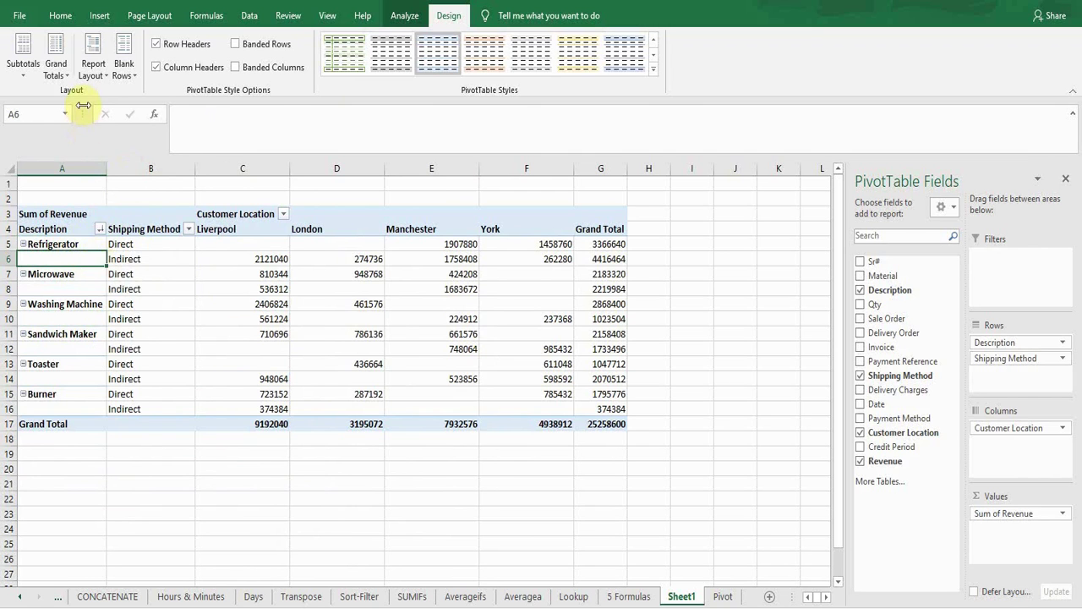
Step: Apply Repeat All Item Labels so Refrigerator appears beside both its Direct and Indirect rows
{"action": "left_click", "coordinate": [96, 73]}
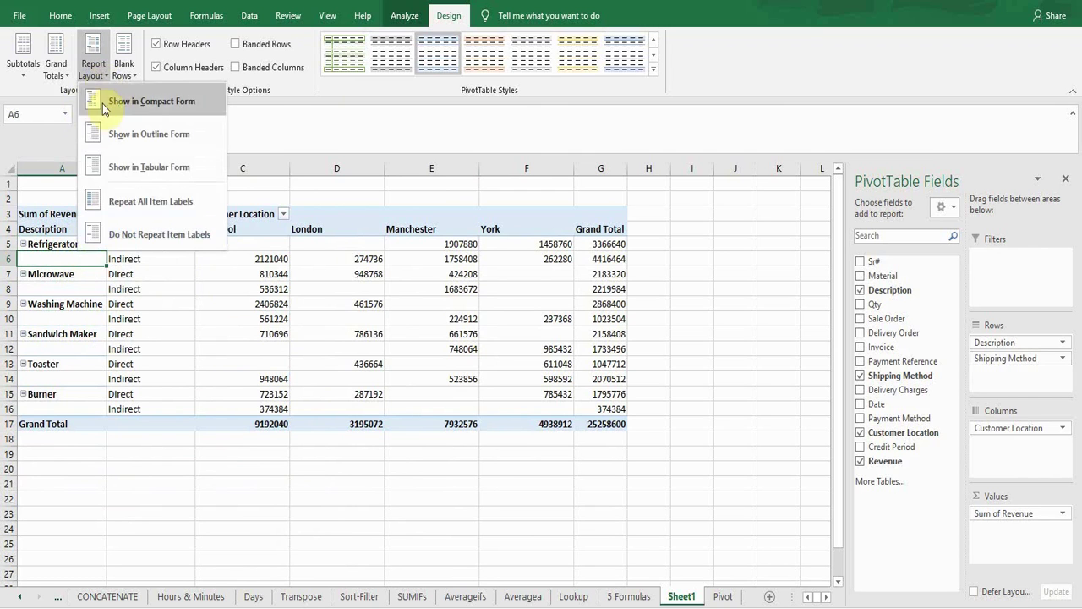
{"action": "left_click", "coordinate": [182, 202]}
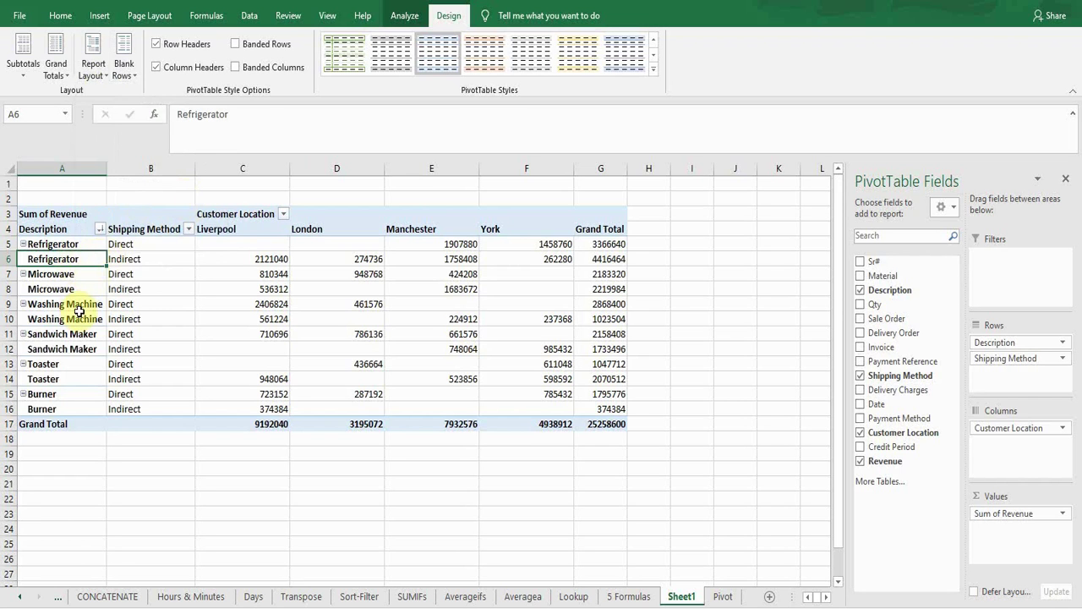
{"action": "left_click", "coordinate": [75, 244]}
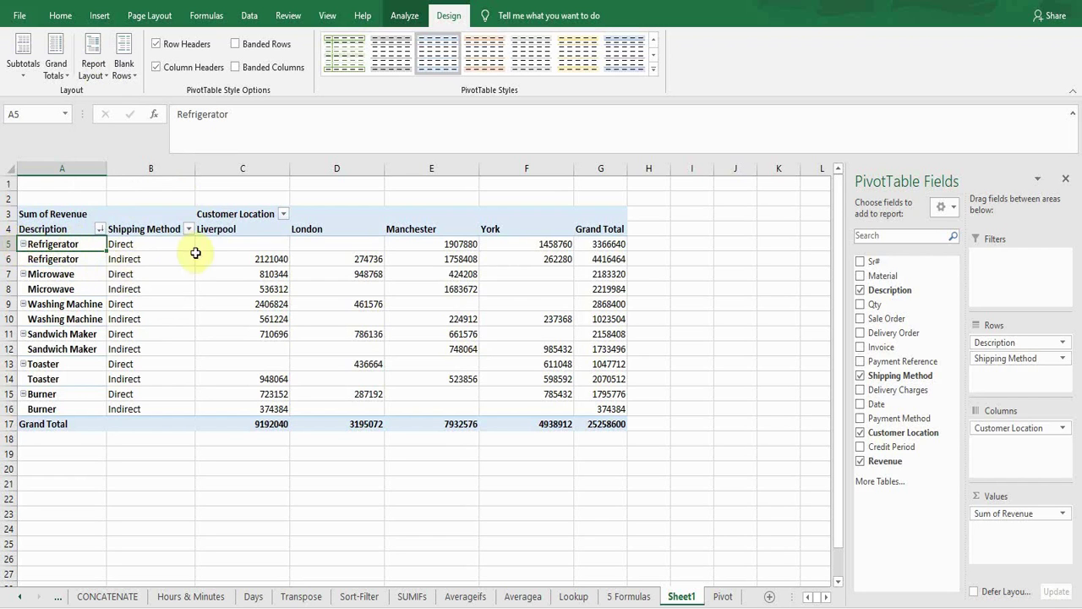
Step: Turn off the pivot's +/- Buttons, then hide and re-show the Field List
{"action": "left_click", "coordinate": [405, 17]}
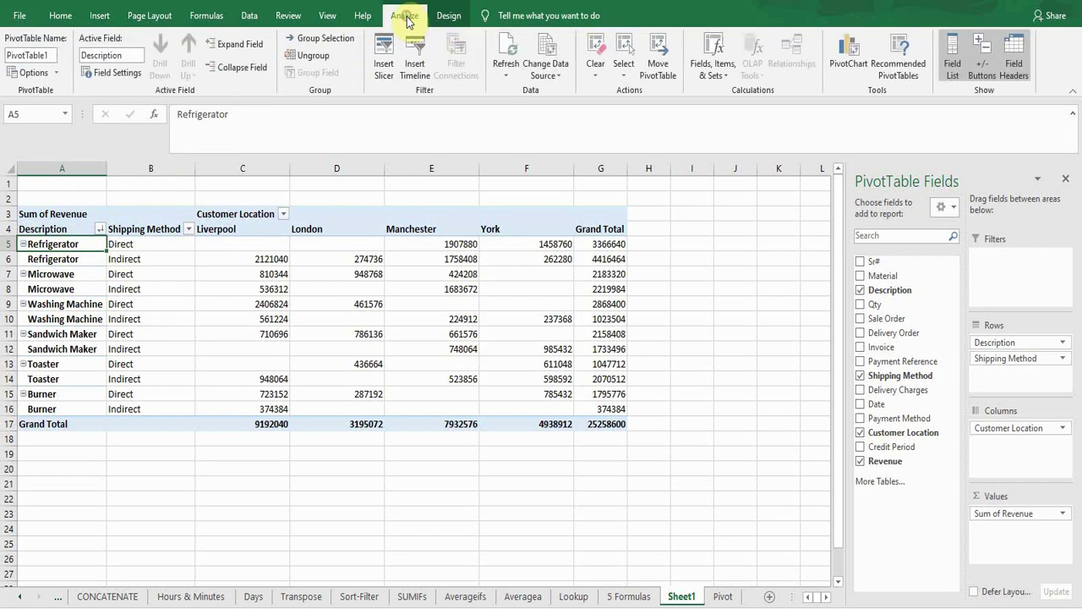
{"action": "left_click", "coordinate": [983, 74]}
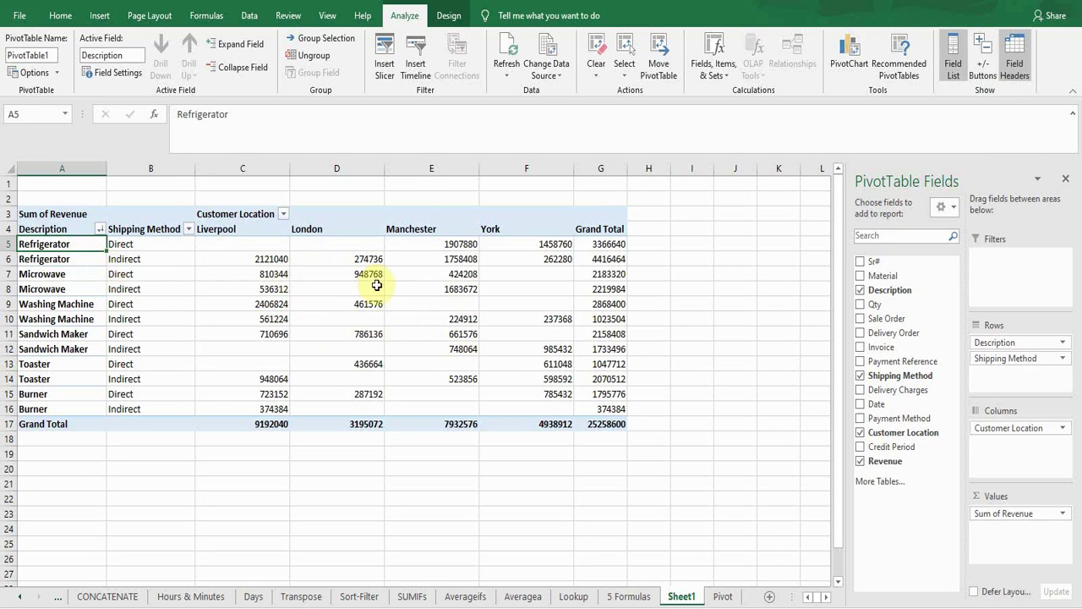
{"action": "left_click", "coordinate": [339, 261]}
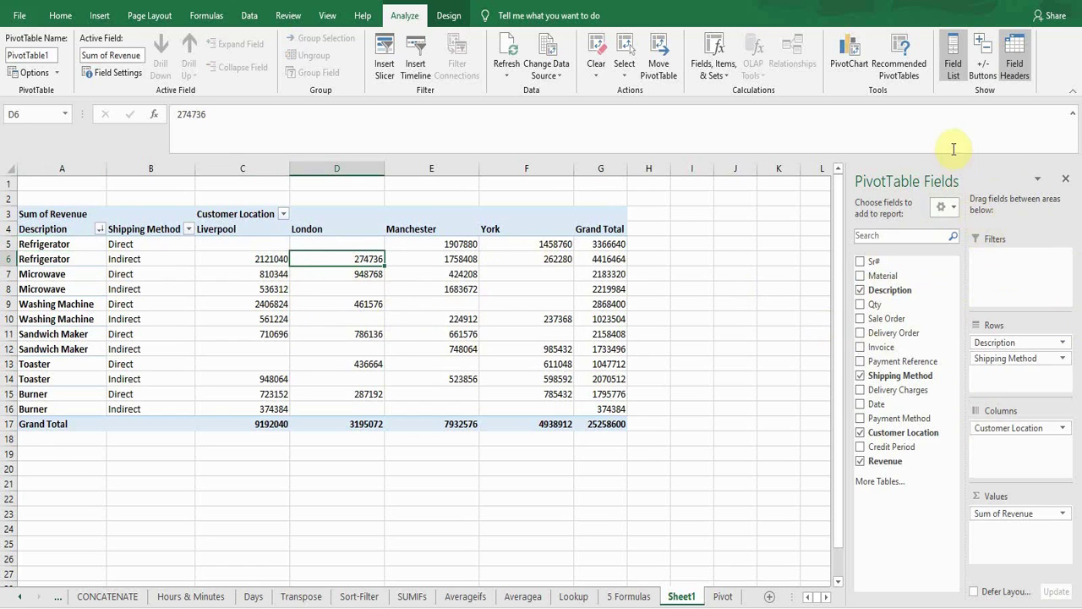
{"action": "left_click", "coordinate": [954, 77]}
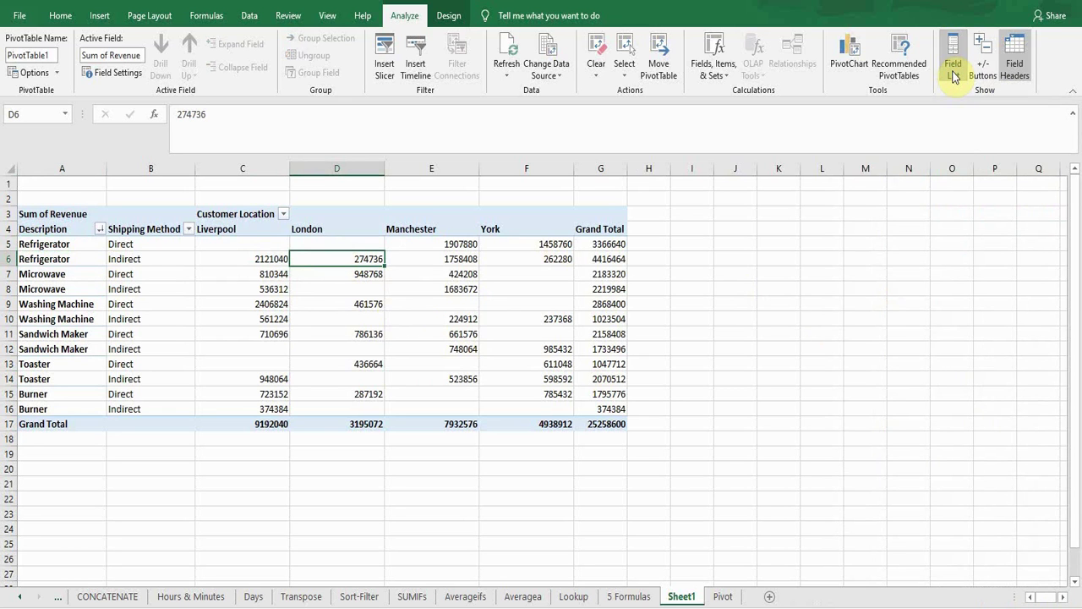
{"action": "left_click", "coordinate": [954, 77]}
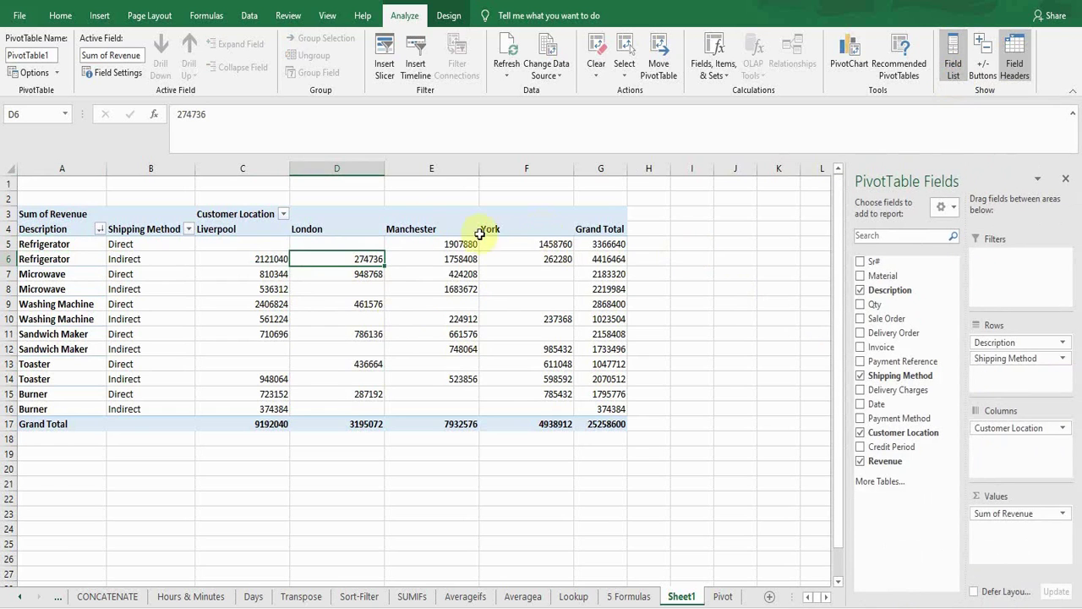
Step: Move the Manchester column from E4 to sit between York and Grand Total
{"action": "left_click", "coordinate": [417, 236]}
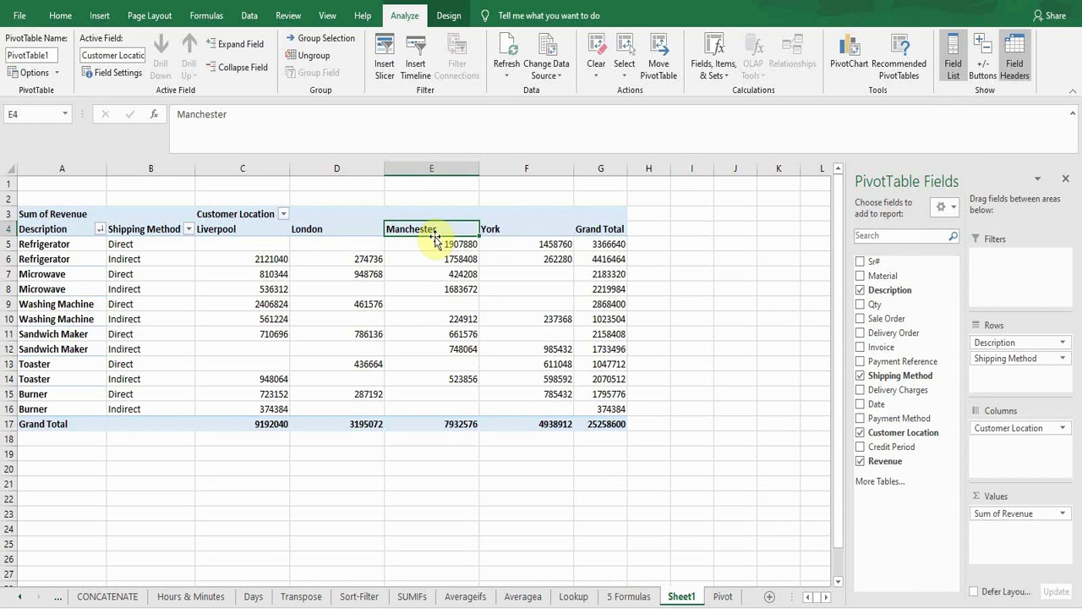
{"action": "left_click_drag", "start_coordinate": [434, 234], "coordinate": [518, 238]}
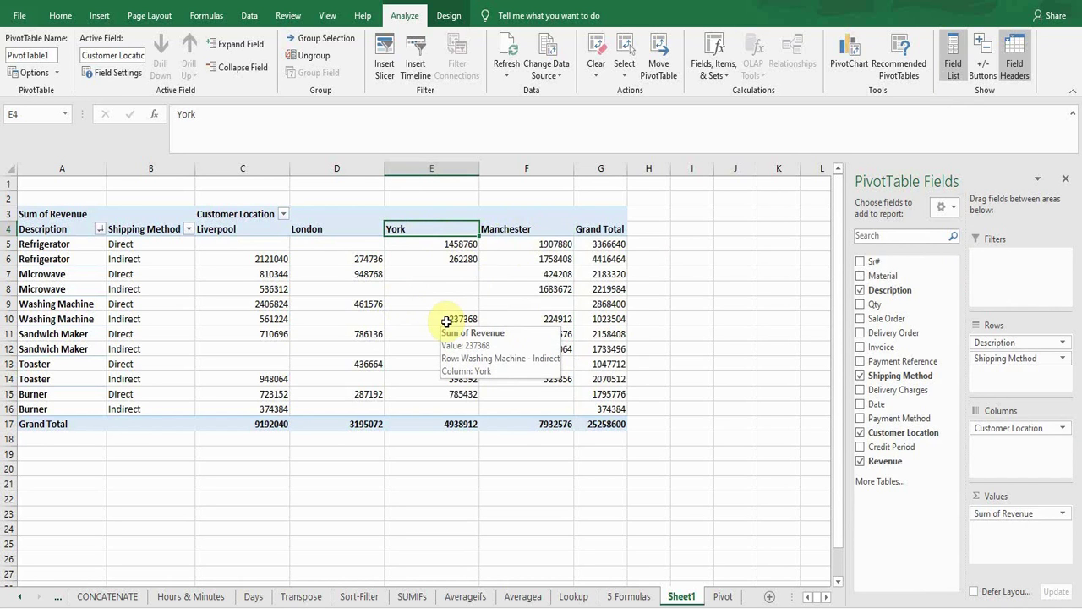
{"action": "left_click", "coordinate": [426, 289]}
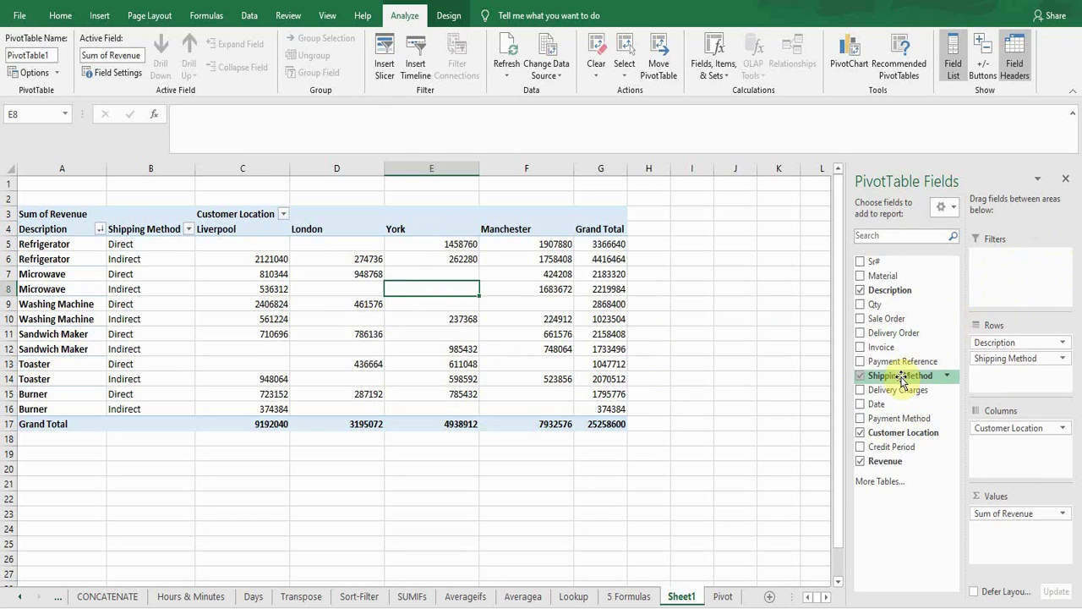
{"action": "left_click_drag", "start_coordinate": [901, 378], "coordinate": [1019, 269]}
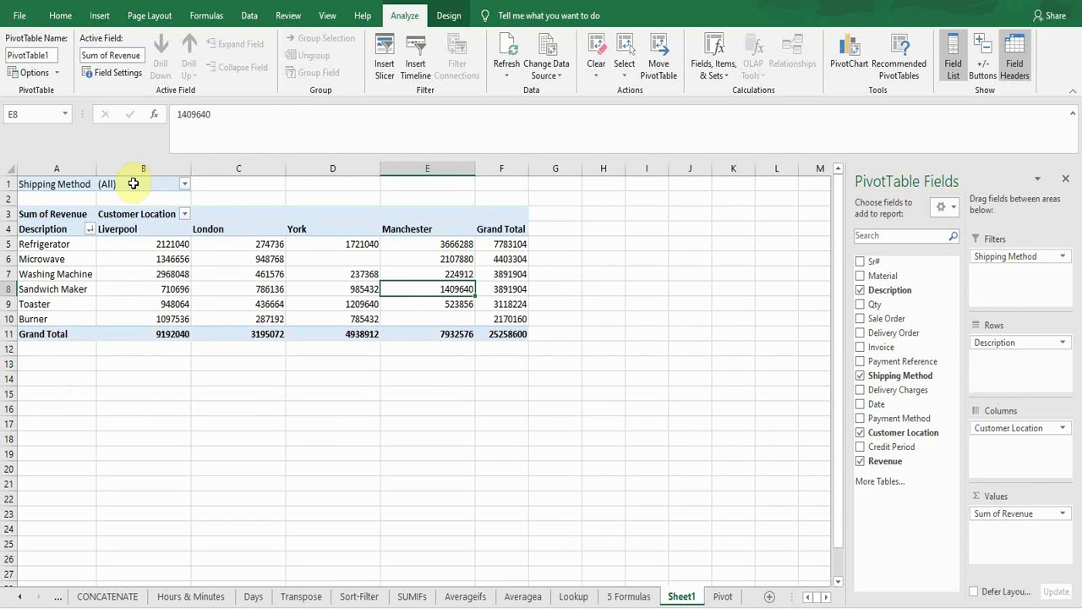
{"action": "left_click", "coordinate": [185, 185]}
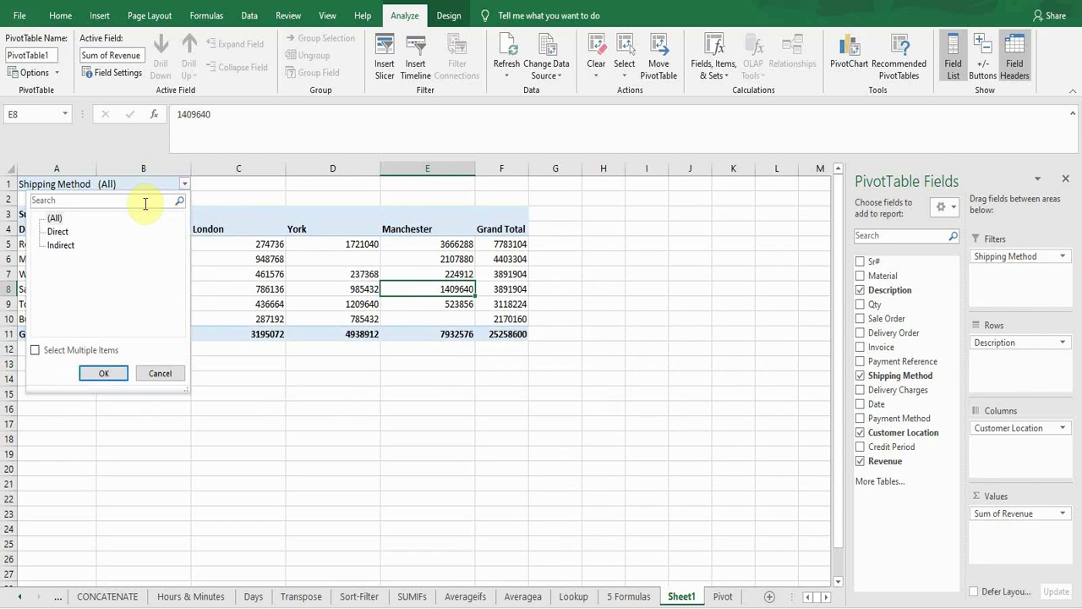
{"action": "left_click", "coordinate": [61, 234]}
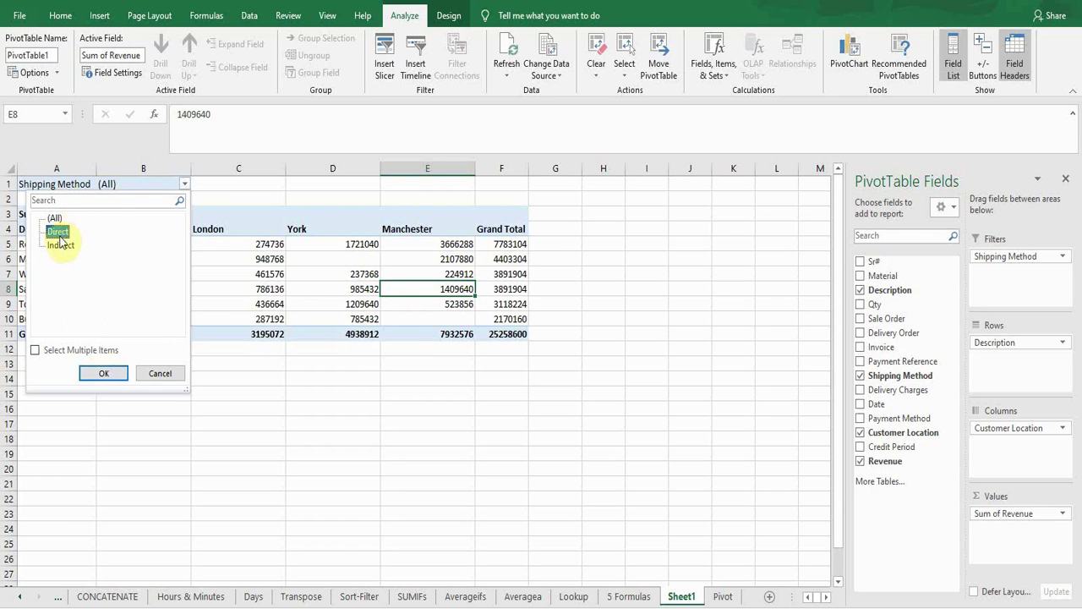
{"action": "left_click", "coordinate": [95, 378]}
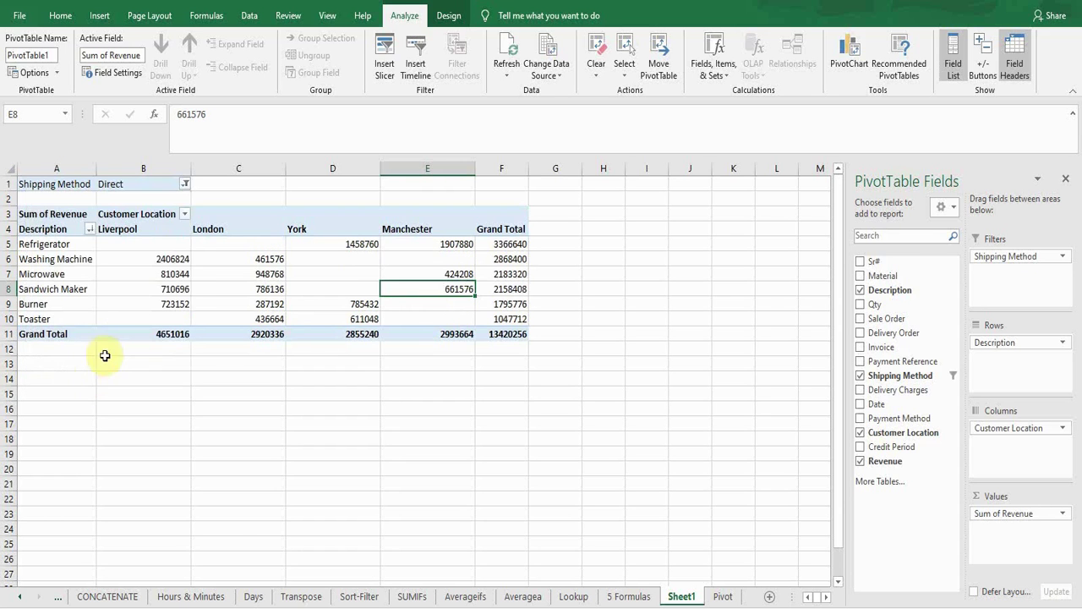
{"action": "mouse_move", "coordinate": [166, 292]}
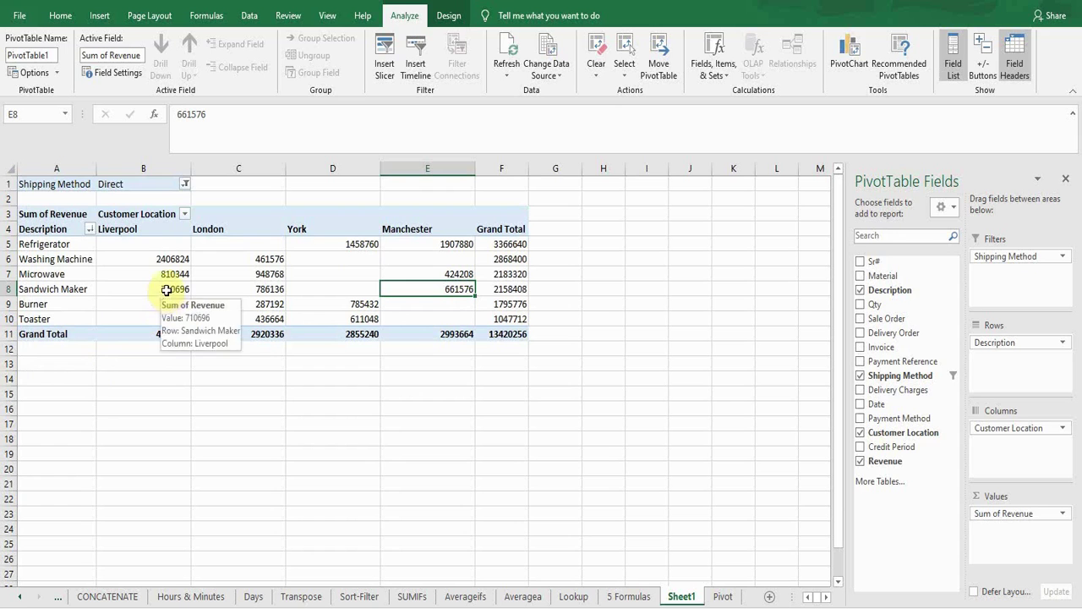
{"action": "mouse_move", "coordinate": [144, 269]}
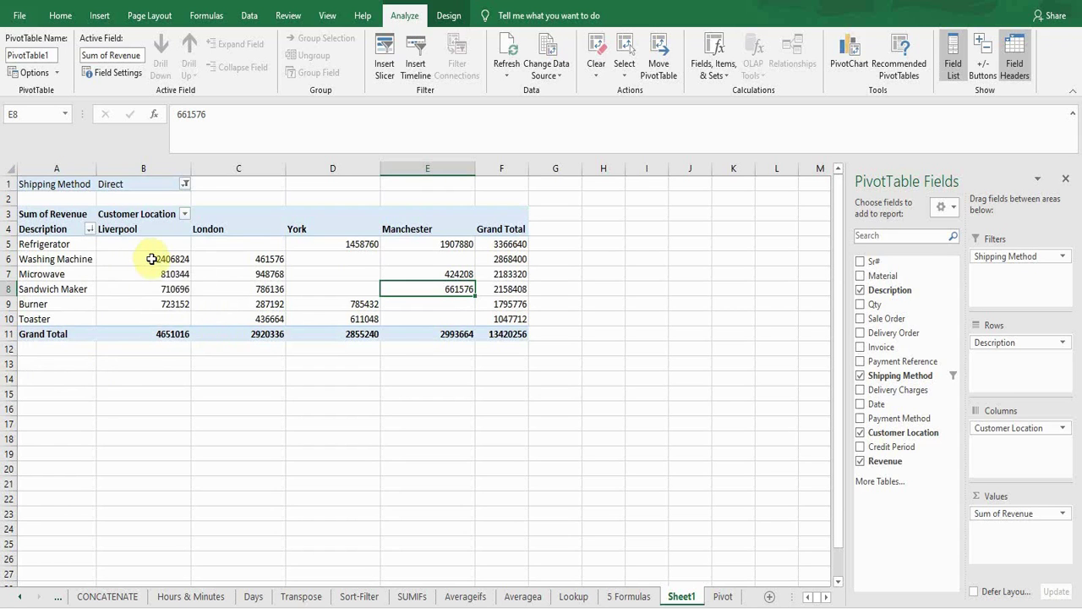
{"action": "left_click", "coordinate": [185, 185]}
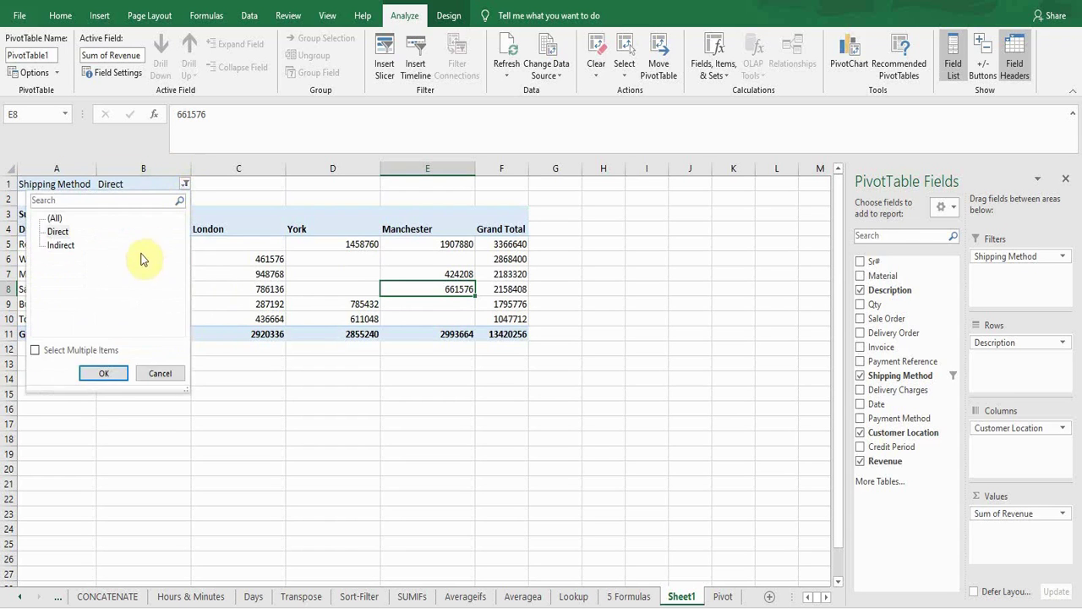
{"action": "left_click", "coordinate": [55, 219]}
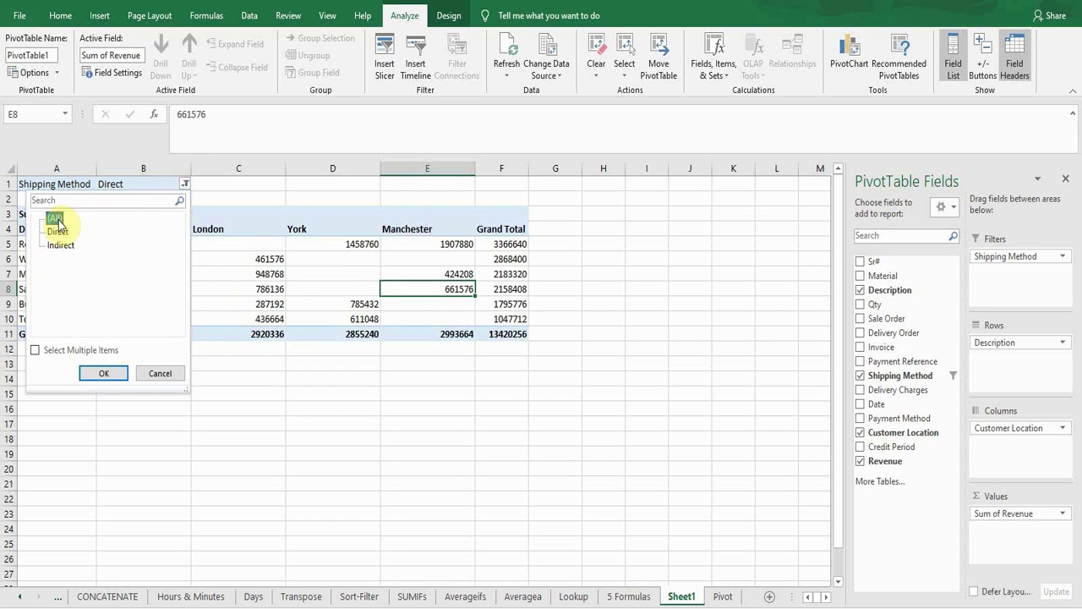
{"action": "left_click", "coordinate": [35, 350]}
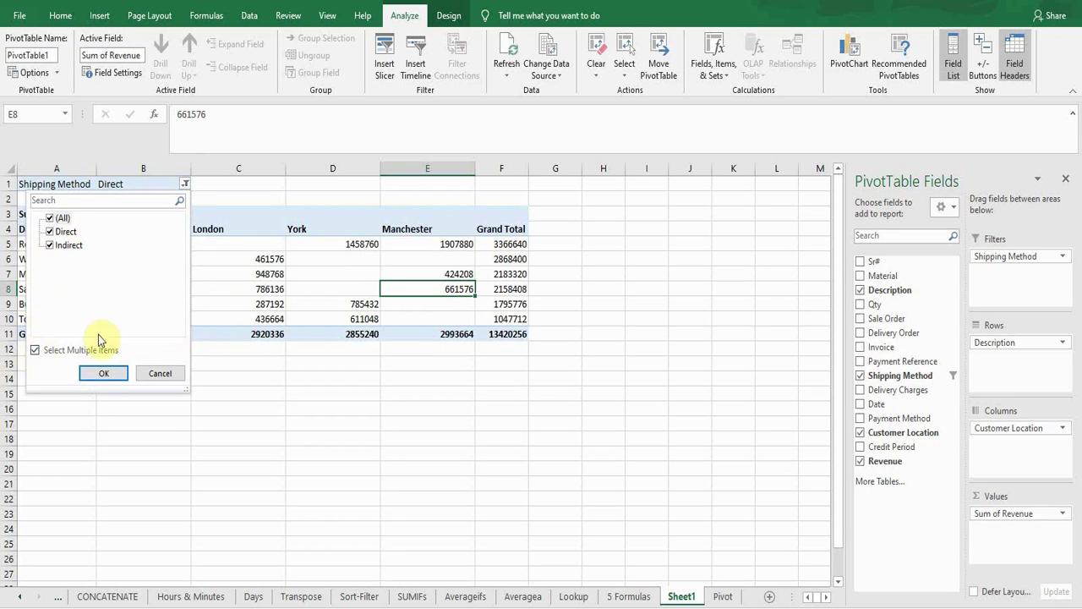
{"action": "left_click", "coordinate": [104, 373]}
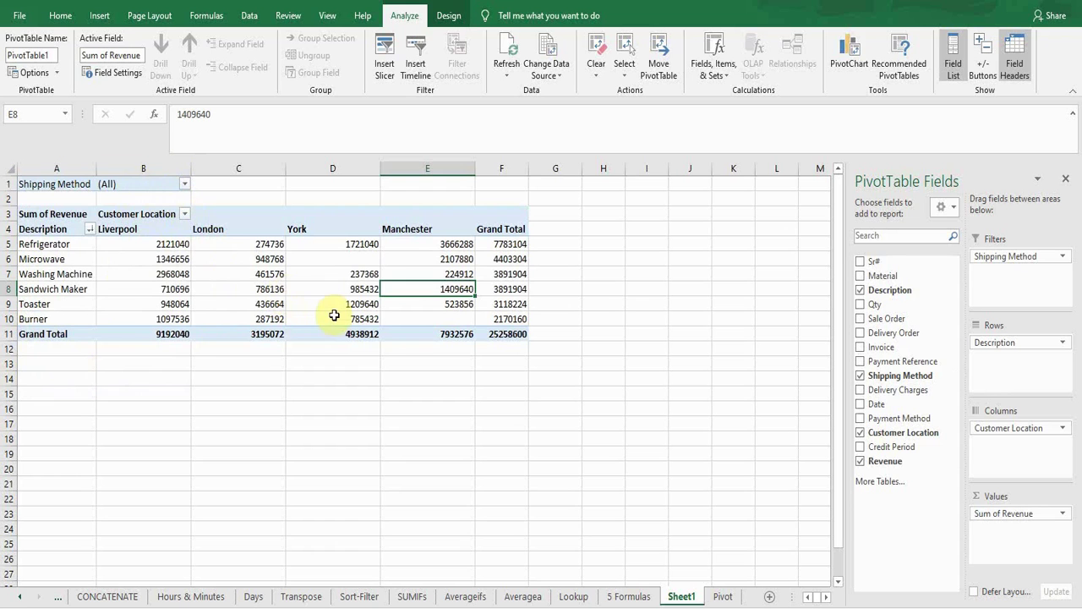
{"action": "mouse_move", "coordinate": [334, 315]}
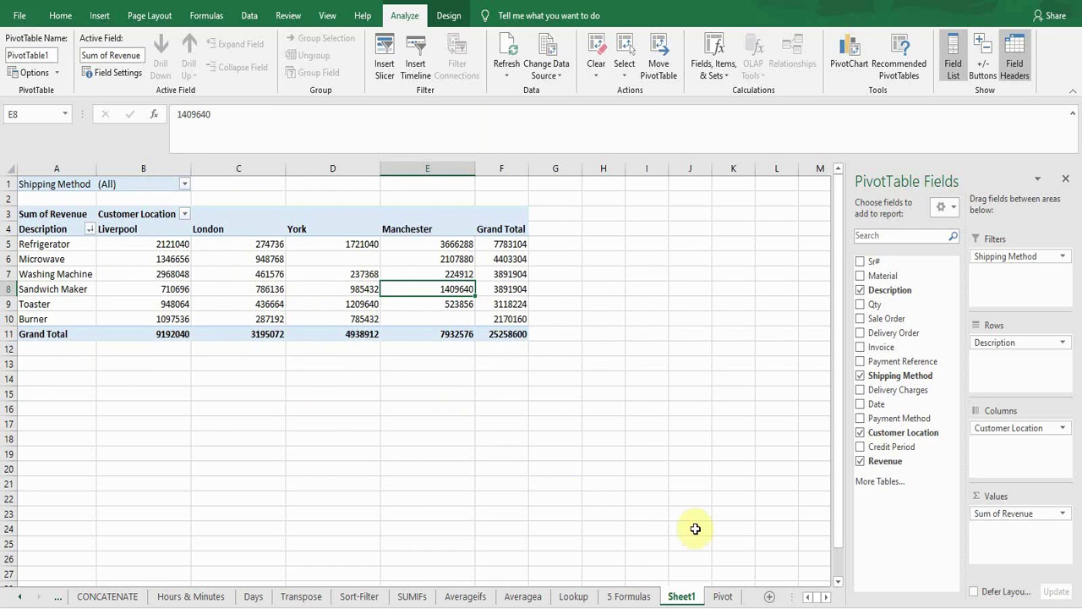
Step: On the Pivot sheet, change O12's Revenue from 200,000 to 345,000, then return to Sheet1
{"action": "left_click", "coordinate": [723, 597]}
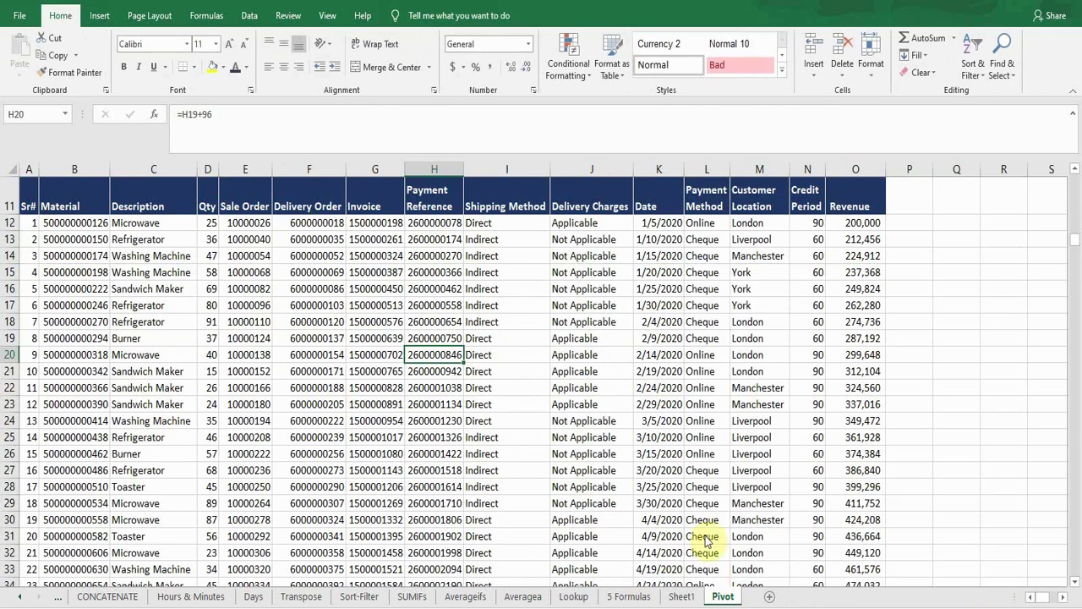
{"action": "left_click", "coordinate": [853, 222]}
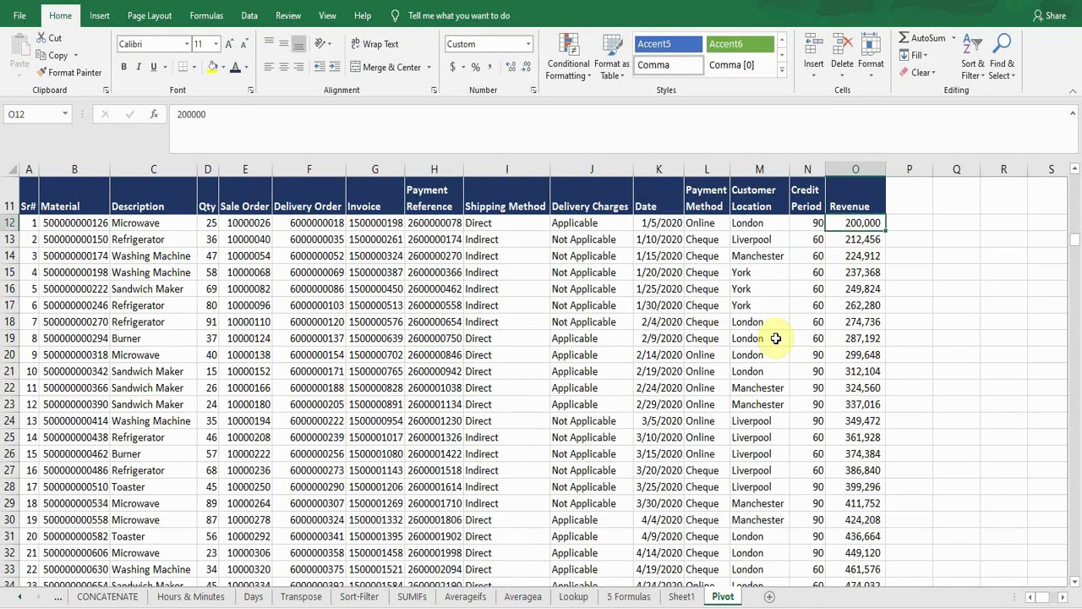
{"action": "type", "text": "345000"}
{"action": "key", "text": "Return"}
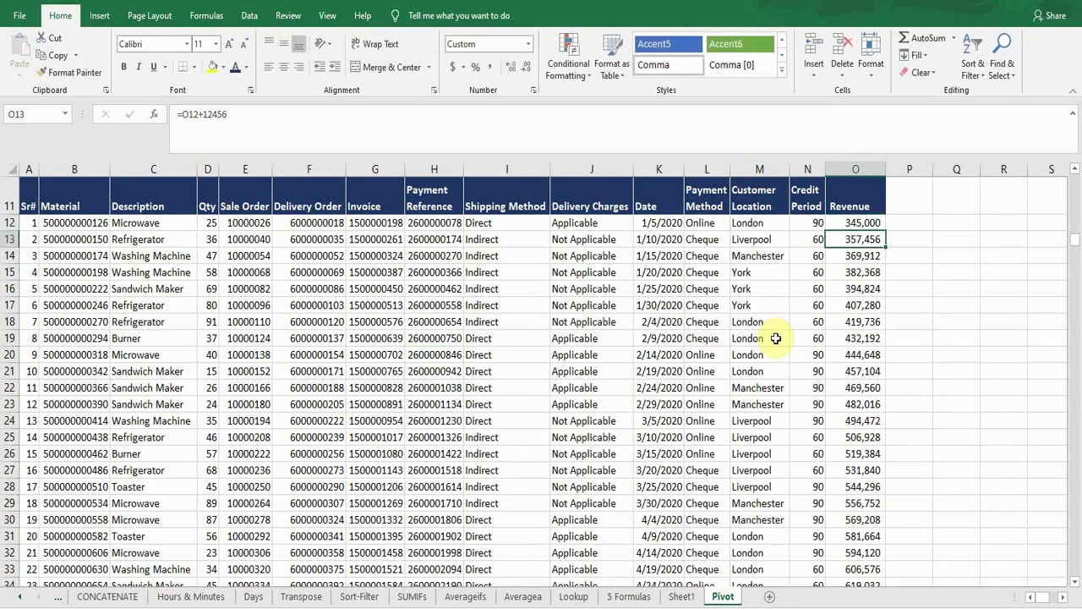
{"action": "left_click", "coordinate": [683, 597]}
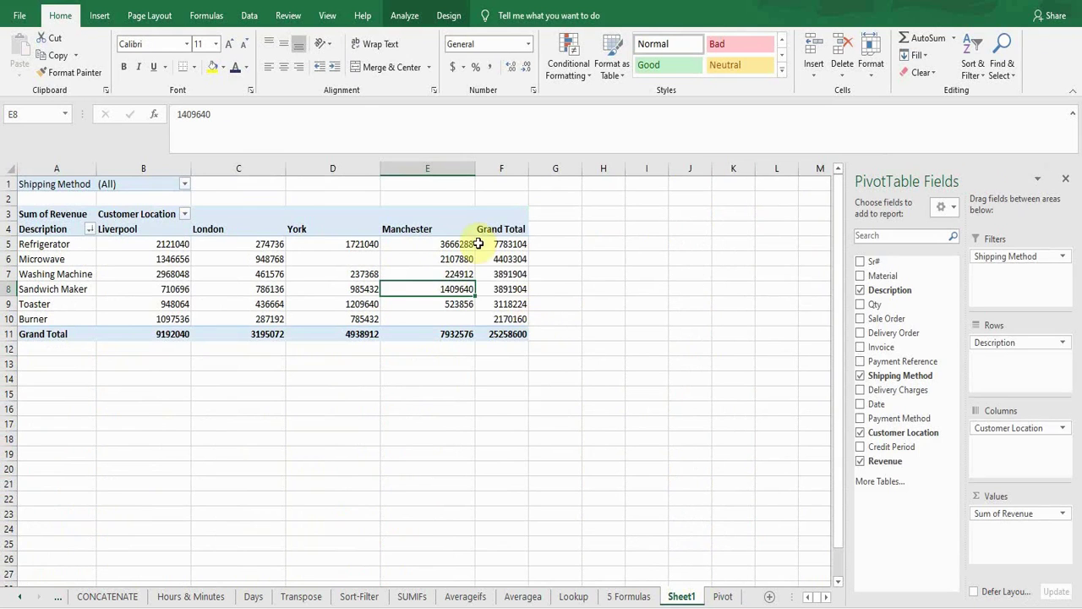
Step: Refresh All pivot tables so the grand total becomes 32508600 and Refrigerator 9958104
{"action": "left_click", "coordinate": [404, 15]}
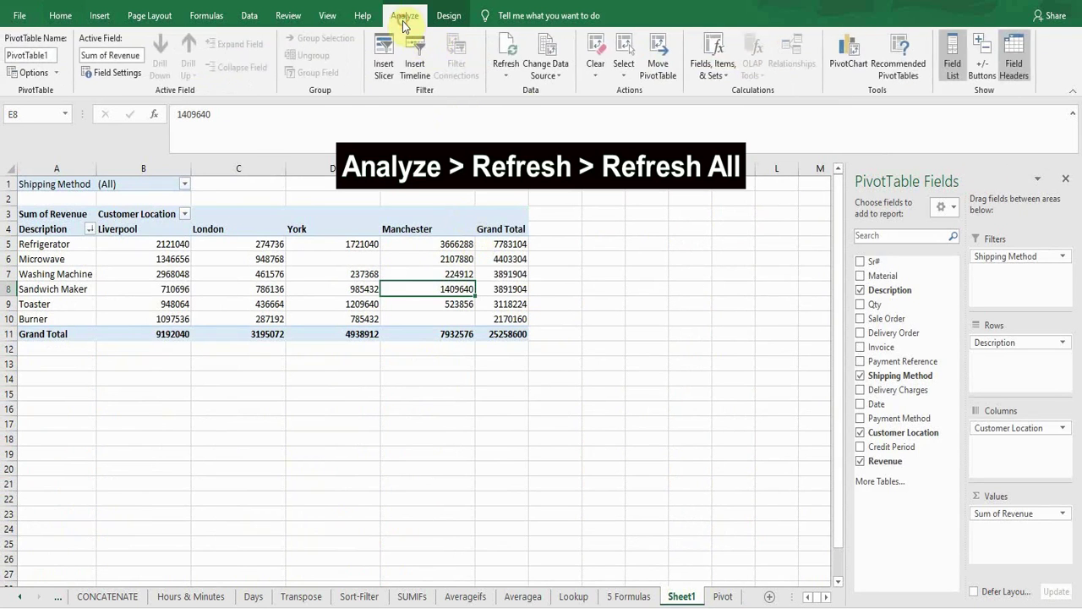
{"action": "left_click", "coordinate": [507, 81]}
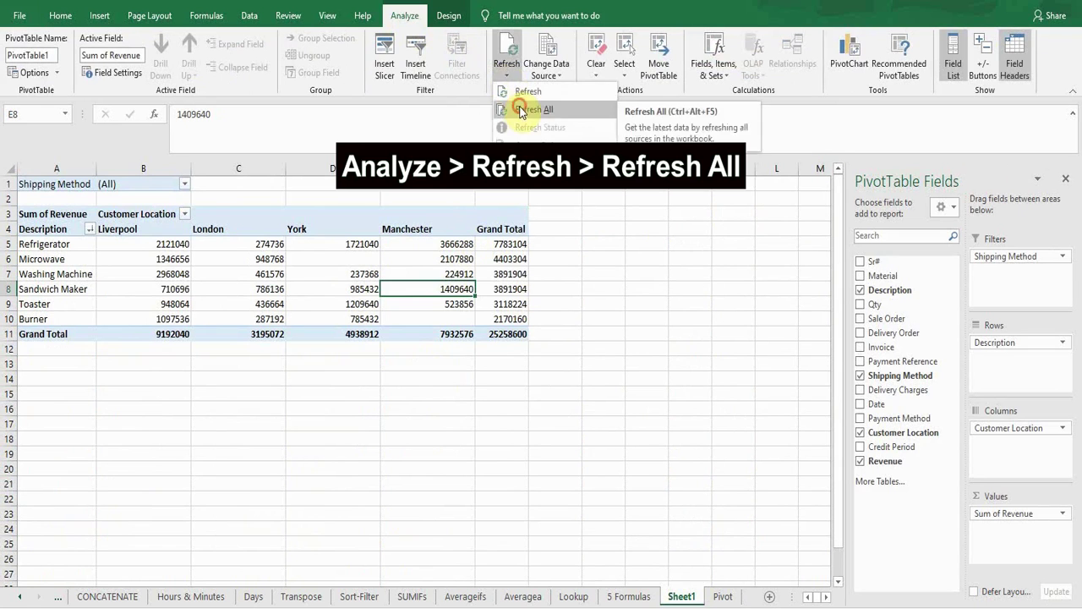
{"action": "left_click", "coordinate": [522, 110]}
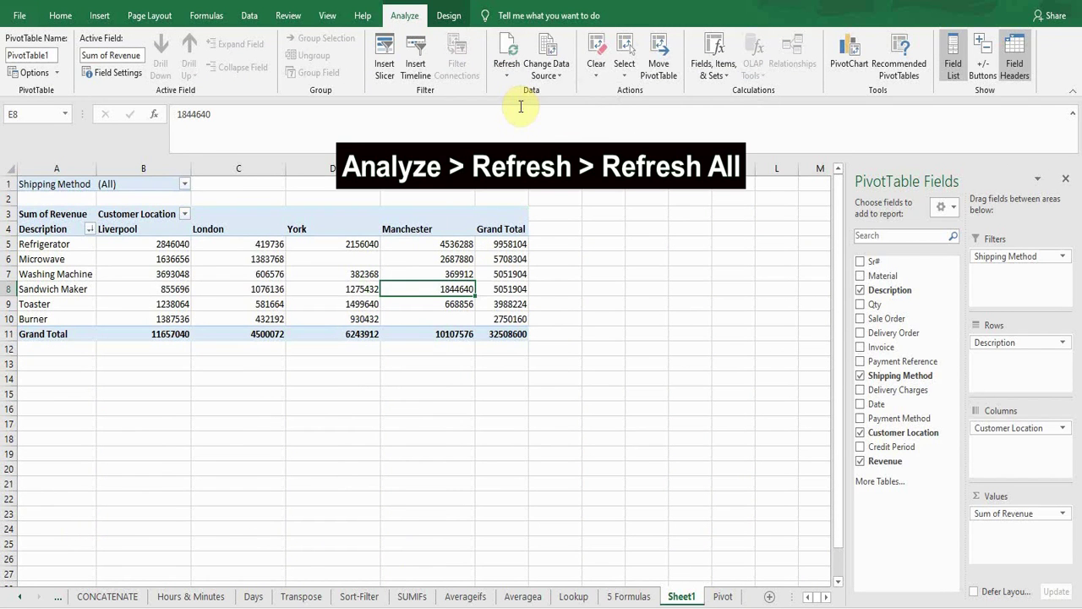
{"action": "left_click", "coordinate": [506, 257]}
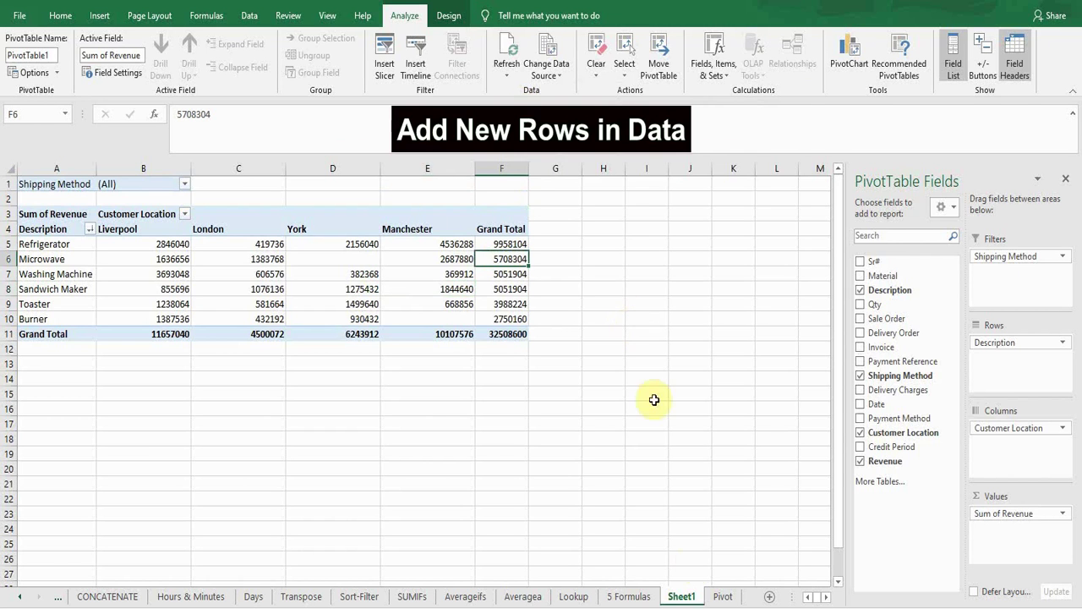
{"action": "left_click", "coordinate": [723, 597]}
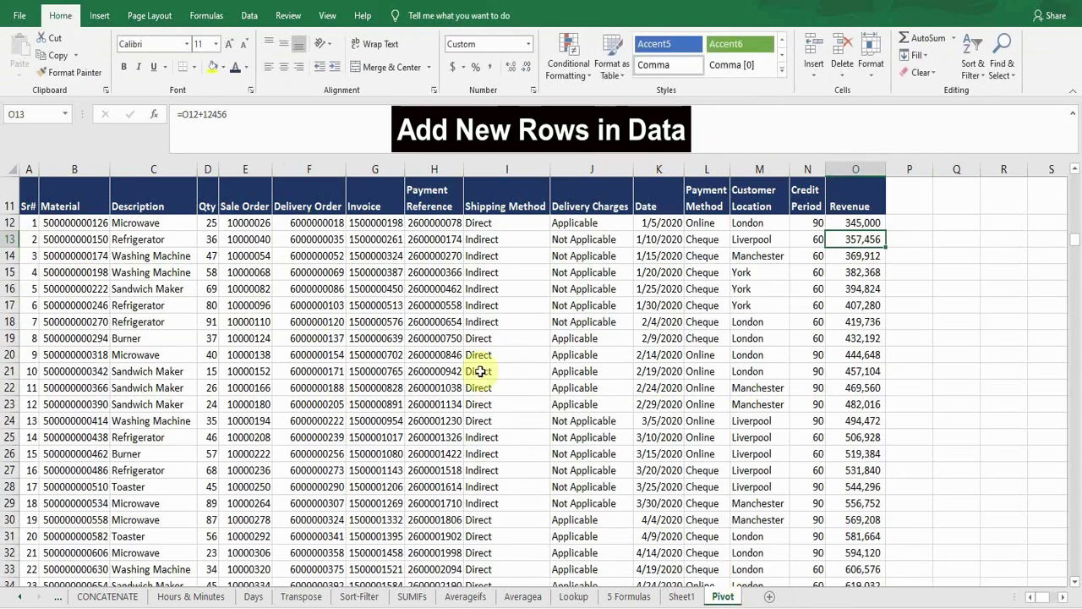
{"action": "left_click", "coordinate": [161, 290]}
{"action": "key", "text": "Down"}
{"action": "key", "text": "Down"}
{"action": "key", "text": "Down"}
{"action": "key", "text": "Down"}
{"action": "key", "text": "Down"}
{"action": "key", "text": "Down"}
{"action": "key", "text": "Down"}
{"action": "key", "text": "Down"}
{"action": "key", "text": "Down"}
{"action": "key", "text": "Down"}
{"action": "key", "text": "Down"}
{"action": "key", "text": "Down"}
{"action": "key", "text": "Down"}
{"action": "key", "text": "Down"}
{"action": "key", "text": "Down"}
{"action": "key", "text": "Down"}
{"action": "key", "text": "Down"}
{"action": "key", "text": "Down"}
{"action": "key", "text": "Down"}
{"action": "key", "text": "Down"}
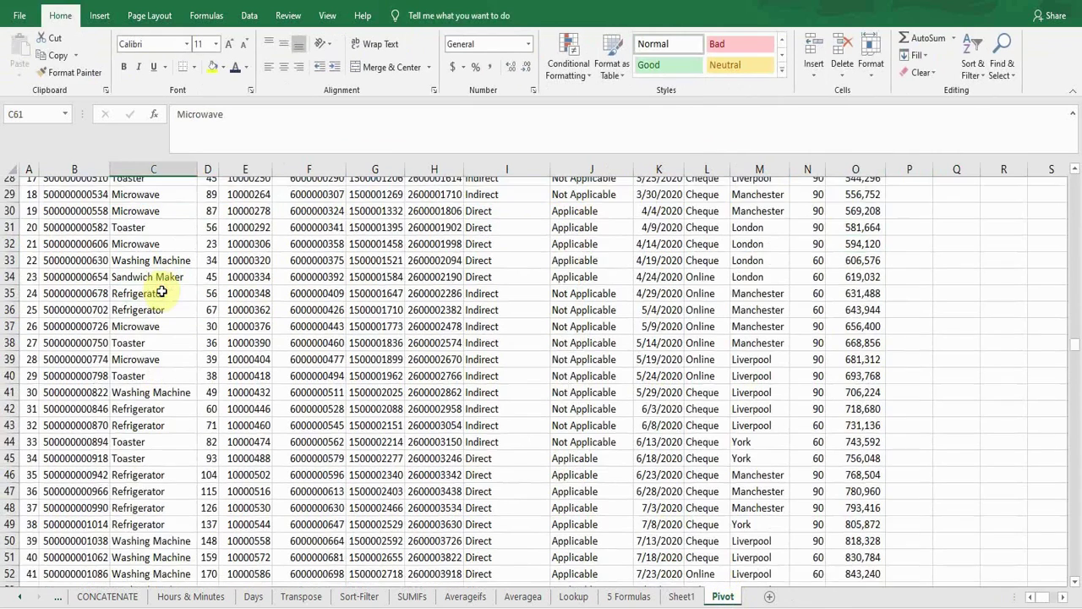
{"action": "key", "text": "Left"}
{"action": "type", "text": "500000"}
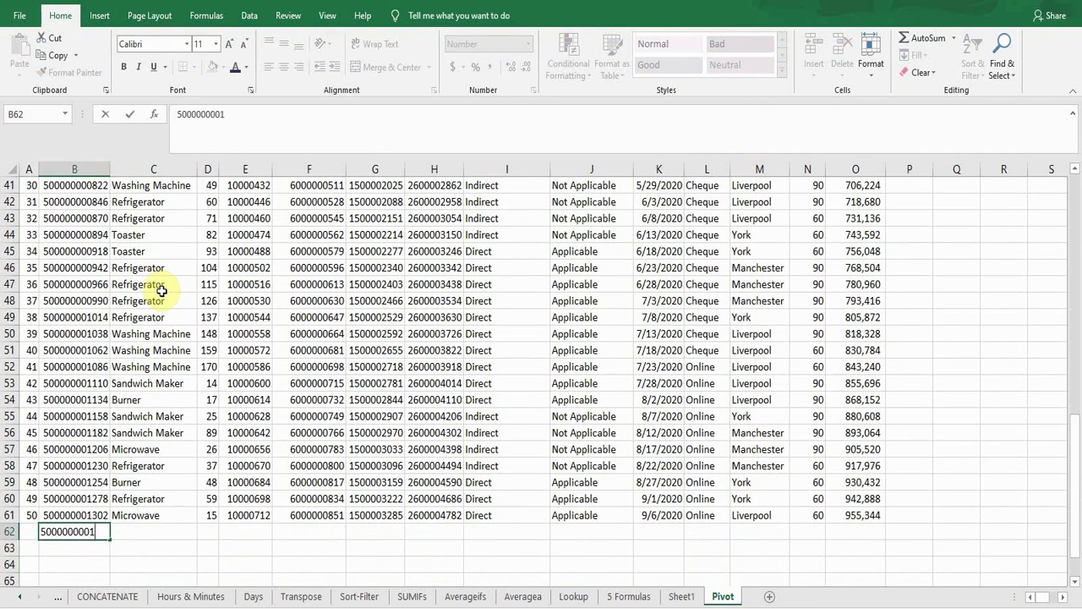
{"action": "type", "text": "000103"}
{"action": "key", "text": "ctrl+Return"}
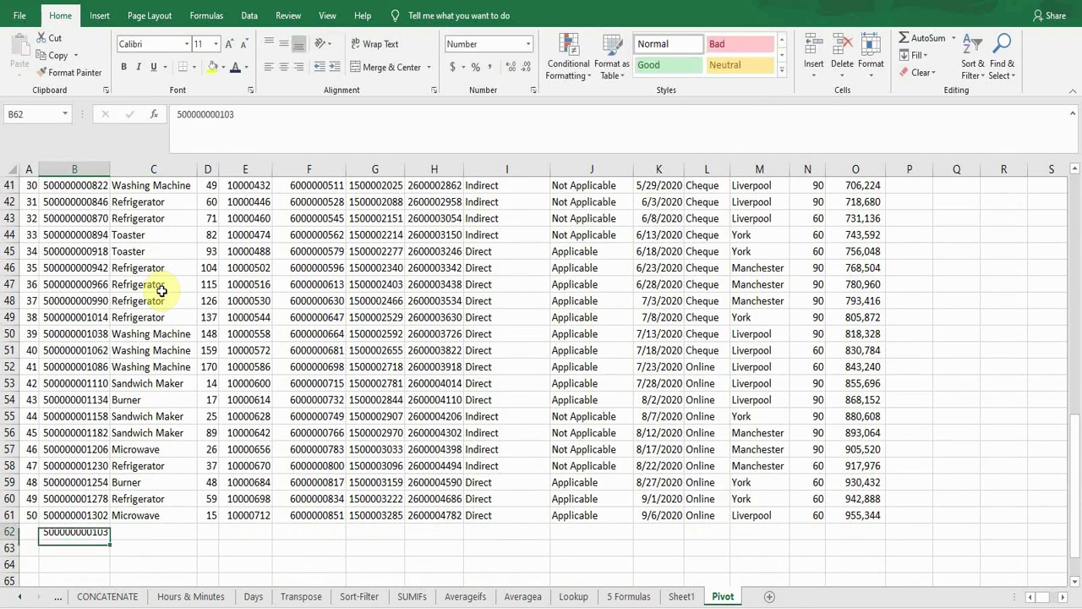
{"action": "key", "text": "Right"}
{"action": "key", "text": "Right"}
{"action": "key", "text": "Right"}
{"action": "key", "text": "Right"}
{"action": "key", "text": "Right"}
{"action": "key", "text": "Right"}
{"action": "key", "text": "Right"}
{"action": "key", "text": "Right"}
{"action": "key", "text": "Right"}
{"action": "key", "text": "Right"}
{"action": "key", "text": "Right"}
{"action": "key", "text": "Right"}
{"action": "key", "text": "Right"}
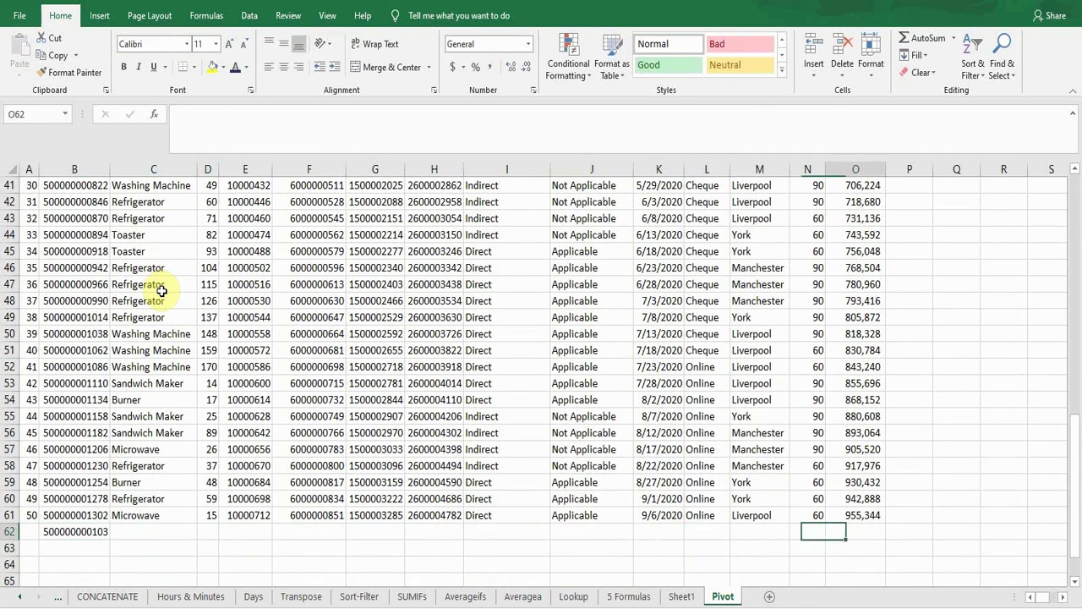
{"action": "type", "text": "10000"}
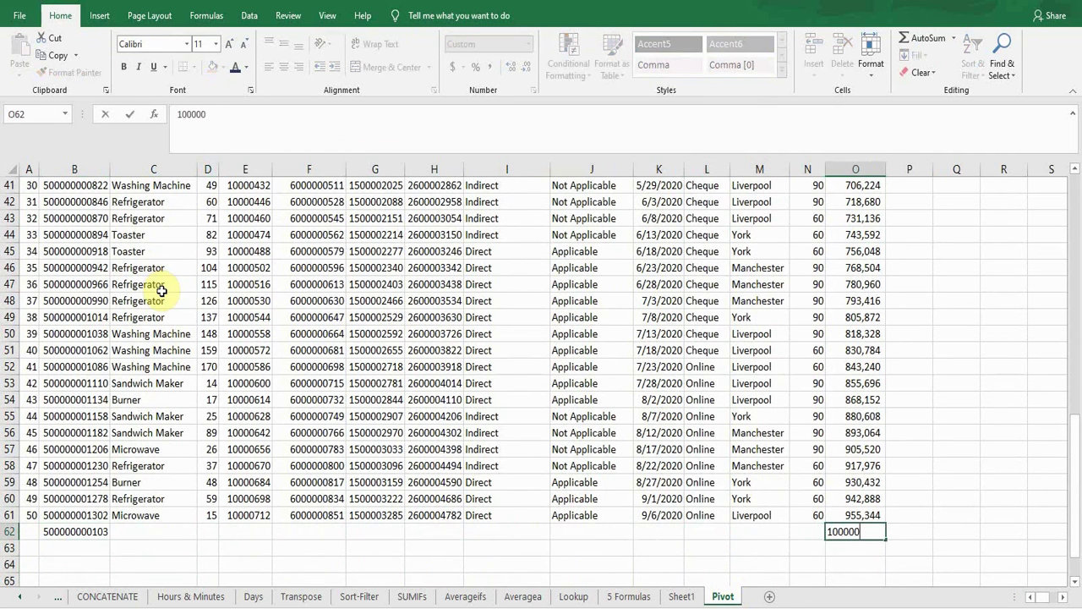
{"action": "type", "text": "0"}
{"action": "key", "text": "ctrl+Return"}
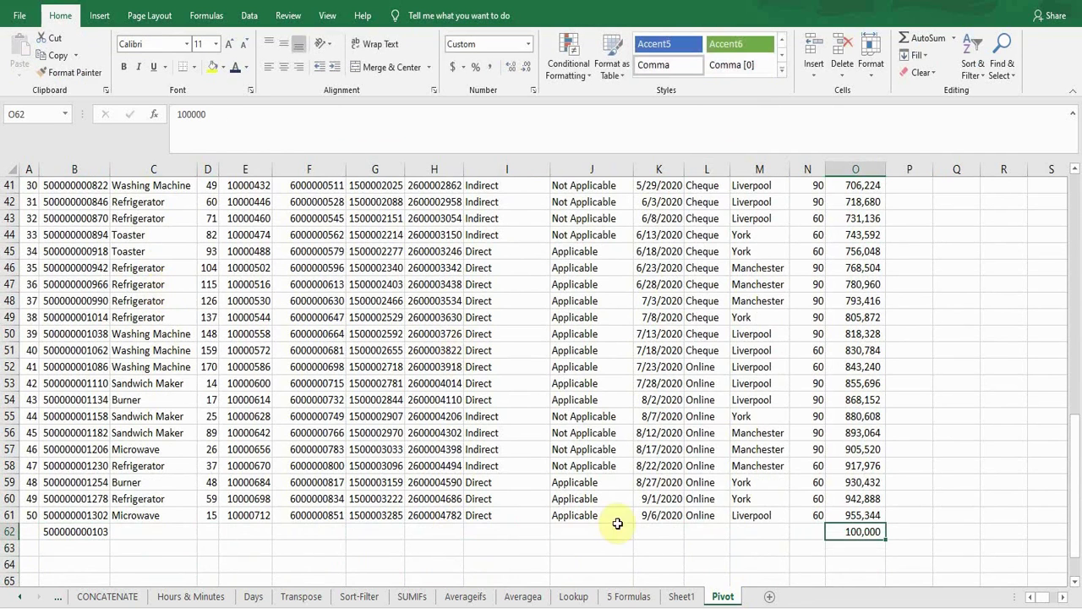
{"action": "left_click", "coordinate": [682, 598]}
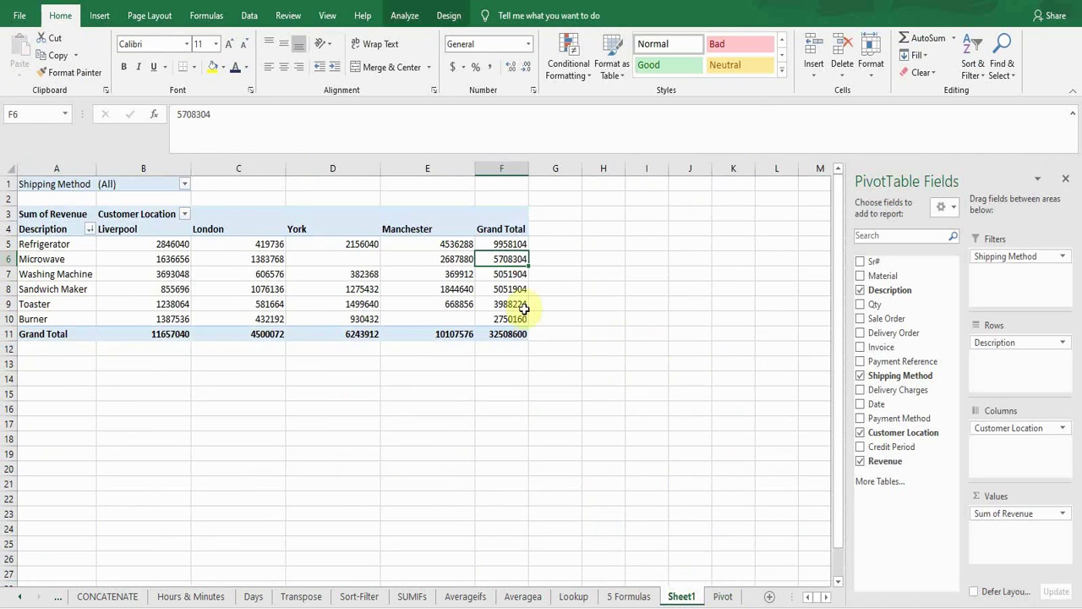
Step: Change PivotTable1's data source to Pivot!$A$11:$O$62 so the 100000 row appears as (blank)
{"action": "mouse_move", "coordinate": [504, 299]}
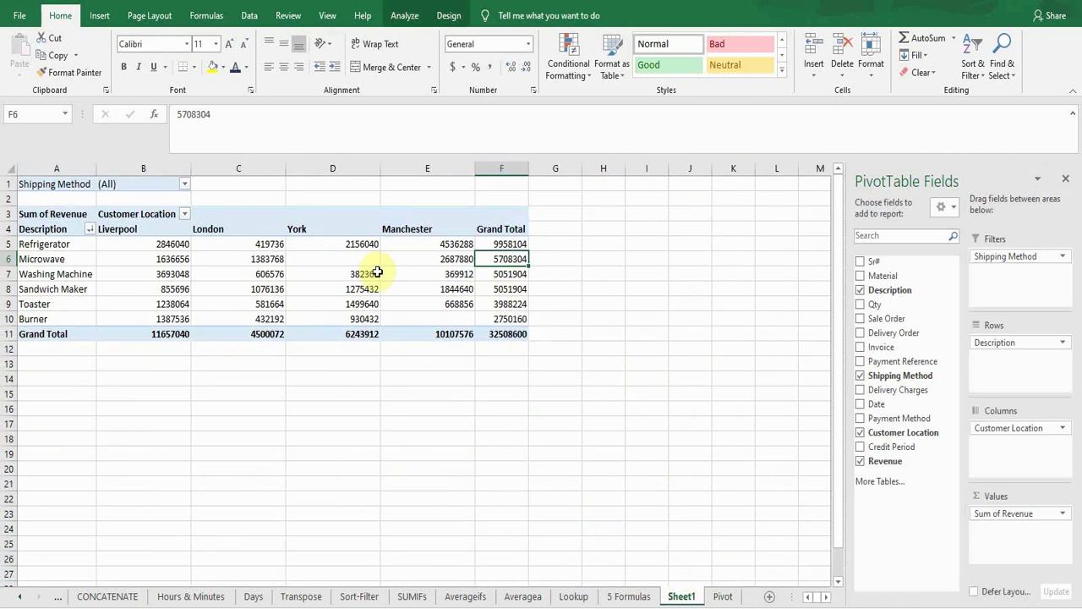
{"action": "left_click", "coordinate": [395, 19]}
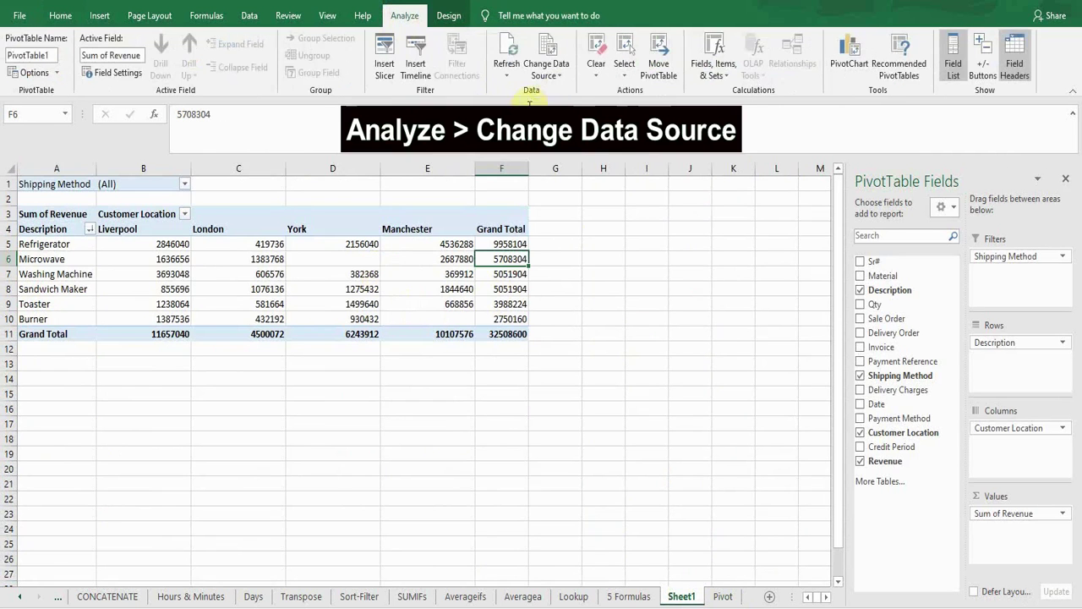
{"action": "left_click", "coordinate": [551, 74]}
{"action": "left_click", "coordinate": [559, 92]}
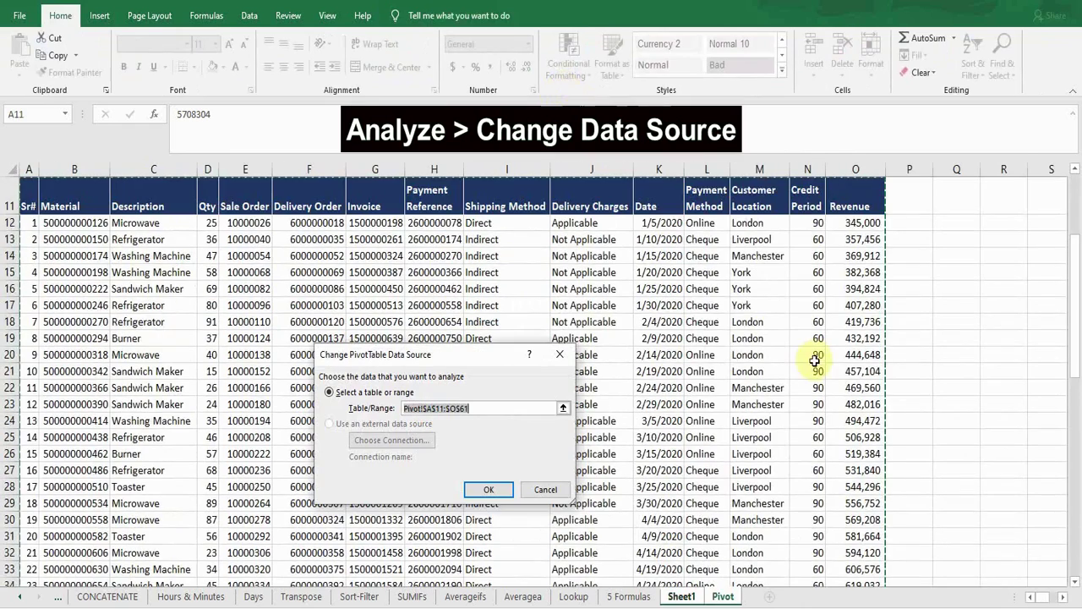
{"action": "left_click_drag", "start_coordinate": [1075, 254], "coordinate": [1078, 453]}
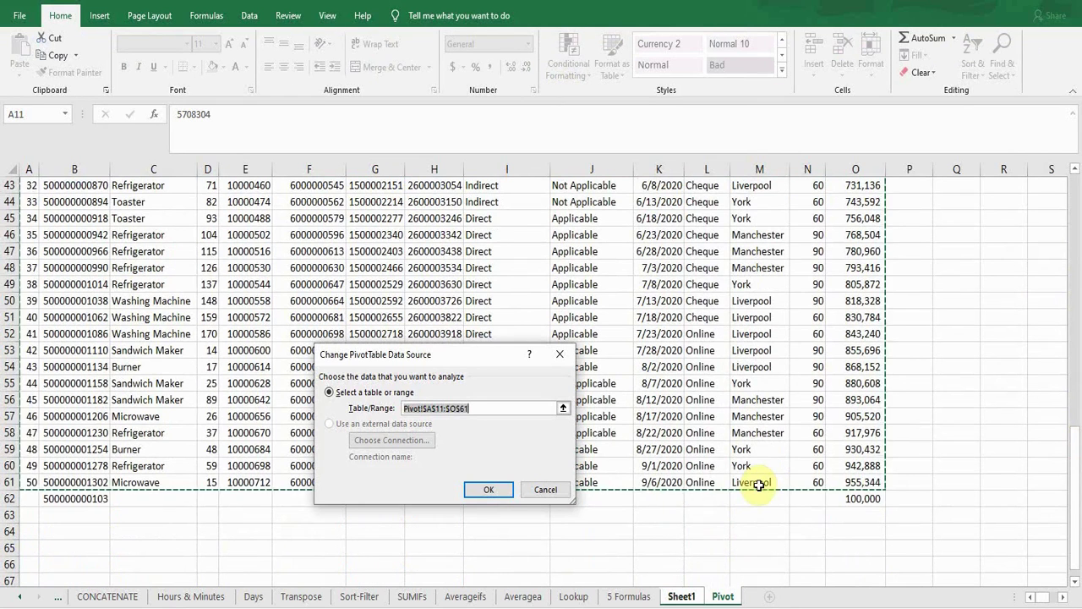
{"action": "key", "text": "shift+Down"}
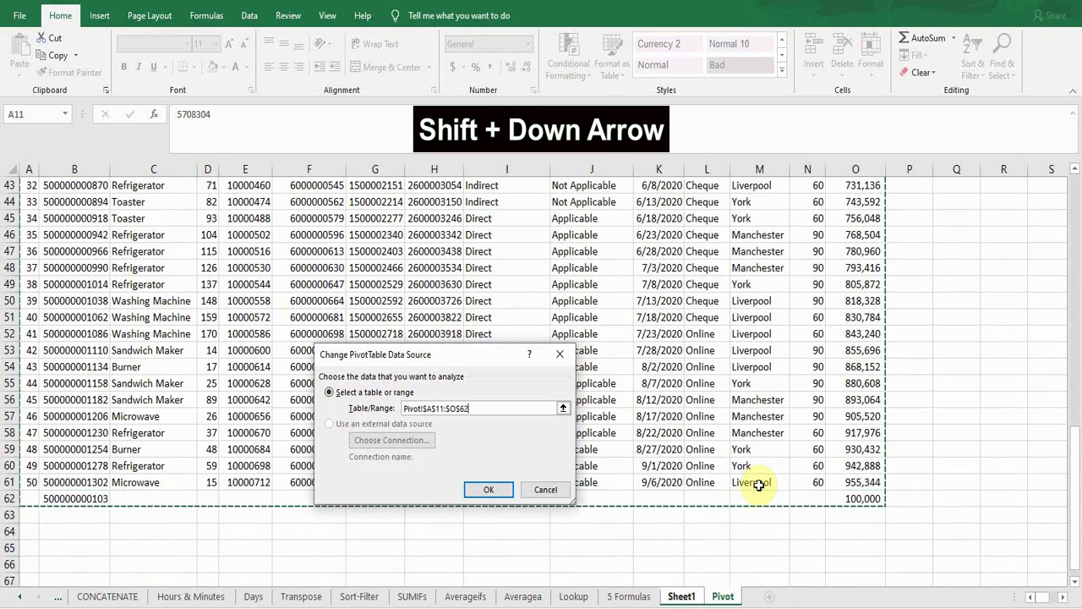
{"action": "left_click", "coordinate": [494, 489]}
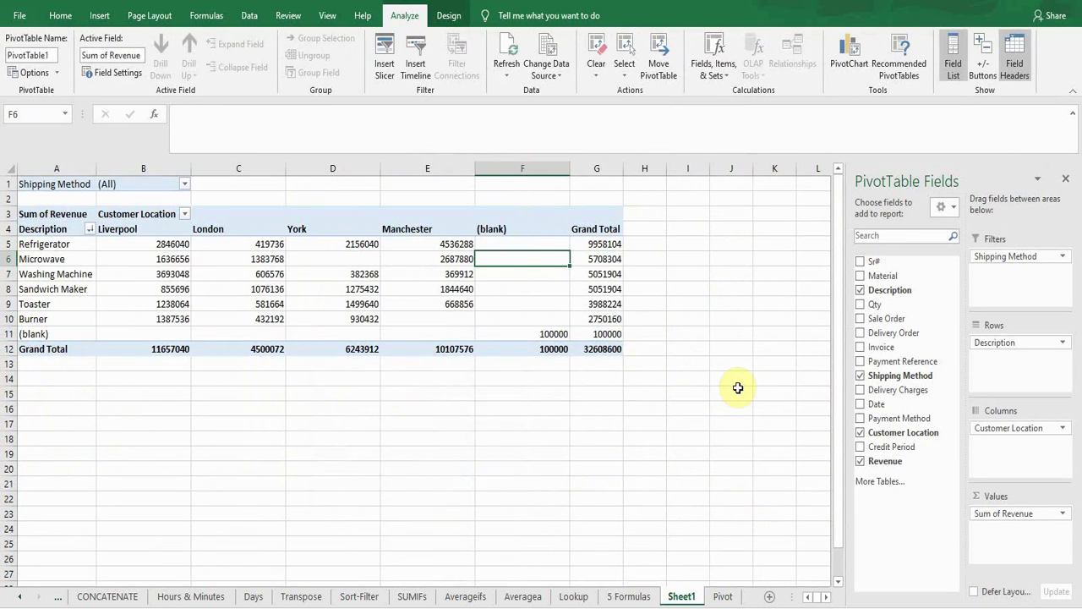
Step: Convert the Pivot sheet's A11:O62 data into Table1 with Ctrl+T, then go back to Sheet1
{"action": "left_click", "coordinate": [723, 596]}
{"action": "left_click", "coordinate": [414, 320]}
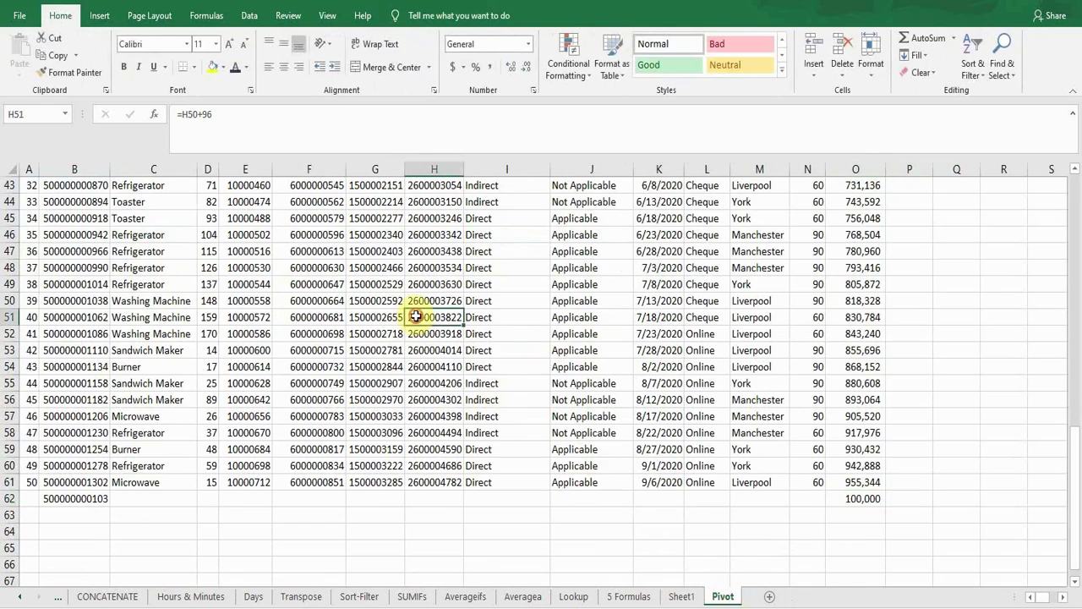
{"action": "key", "text": "ctrl+t"}
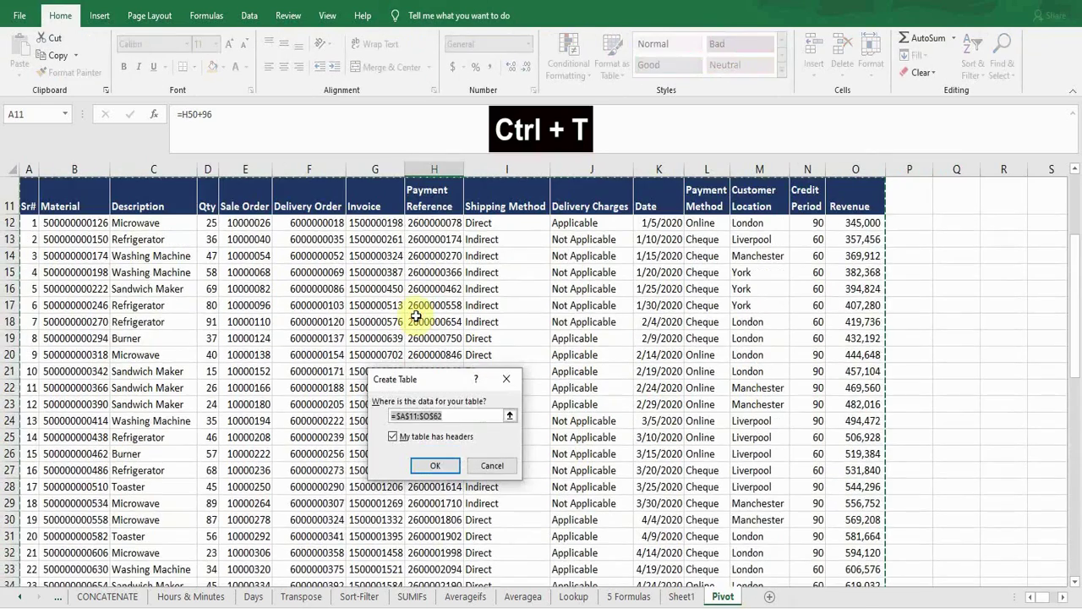
{"action": "key", "text": "Return"}
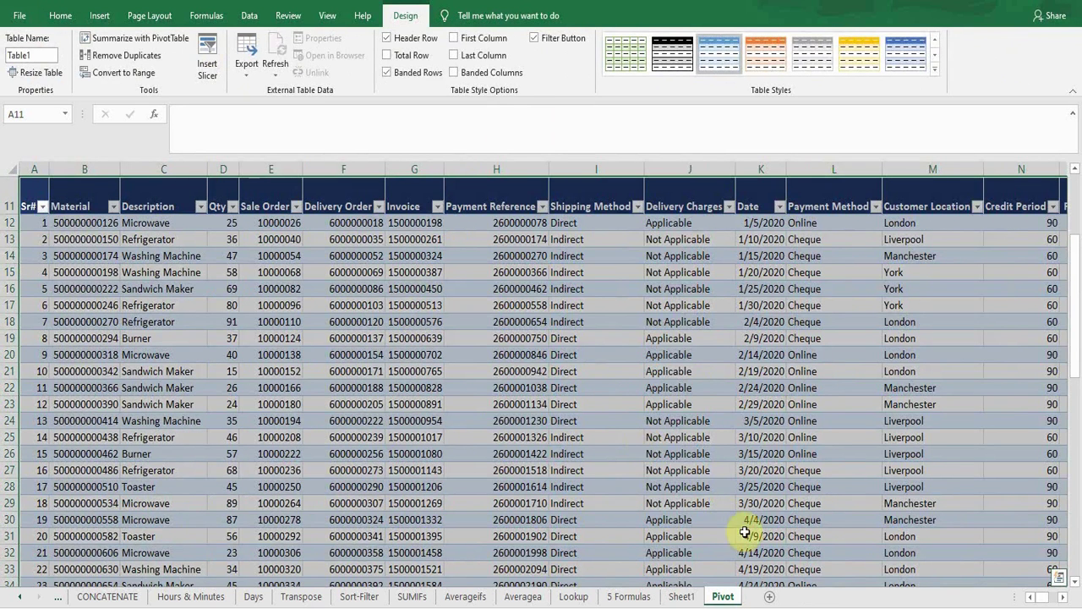
{"action": "left_click", "coordinate": [684, 596]}
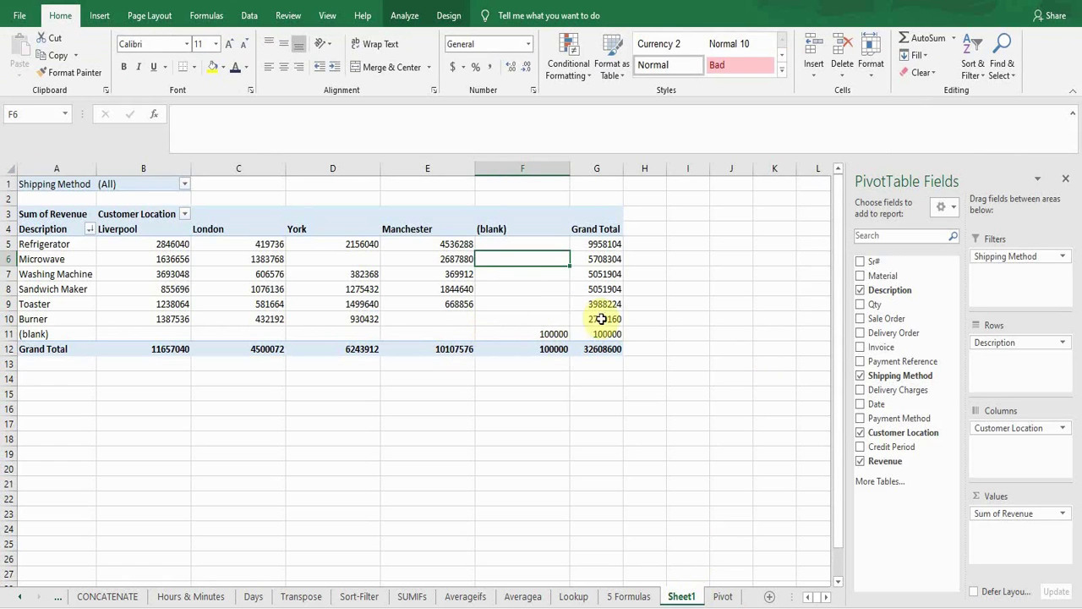
Step: Check the York Washing Machine revenue in the pivot table, then switch to the Pivot sheet
{"action": "mouse_move", "coordinate": [525, 289]}
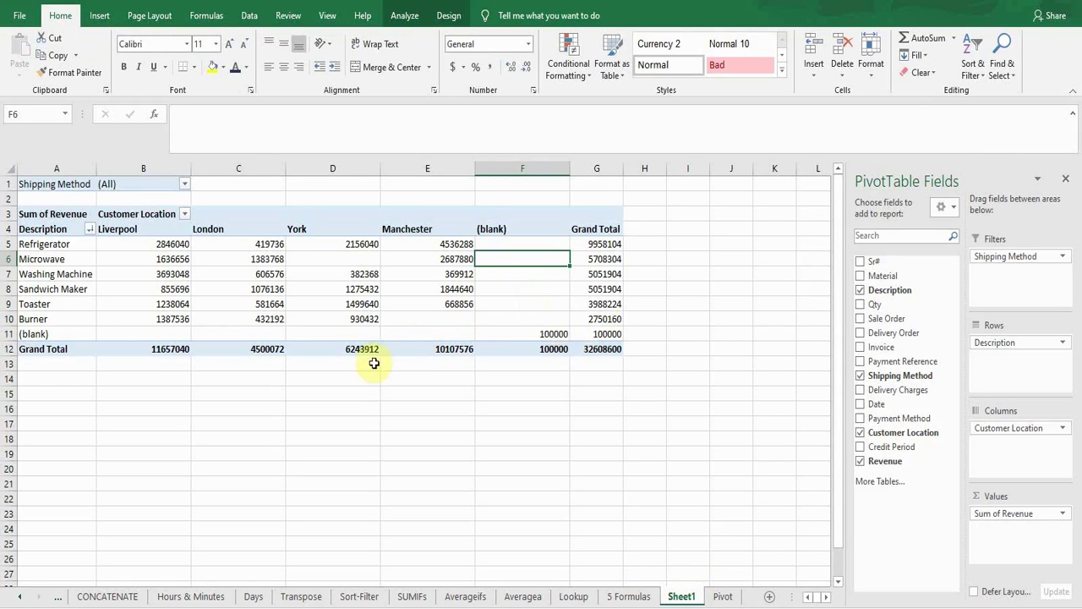
{"action": "left_click", "coordinate": [326, 280]}
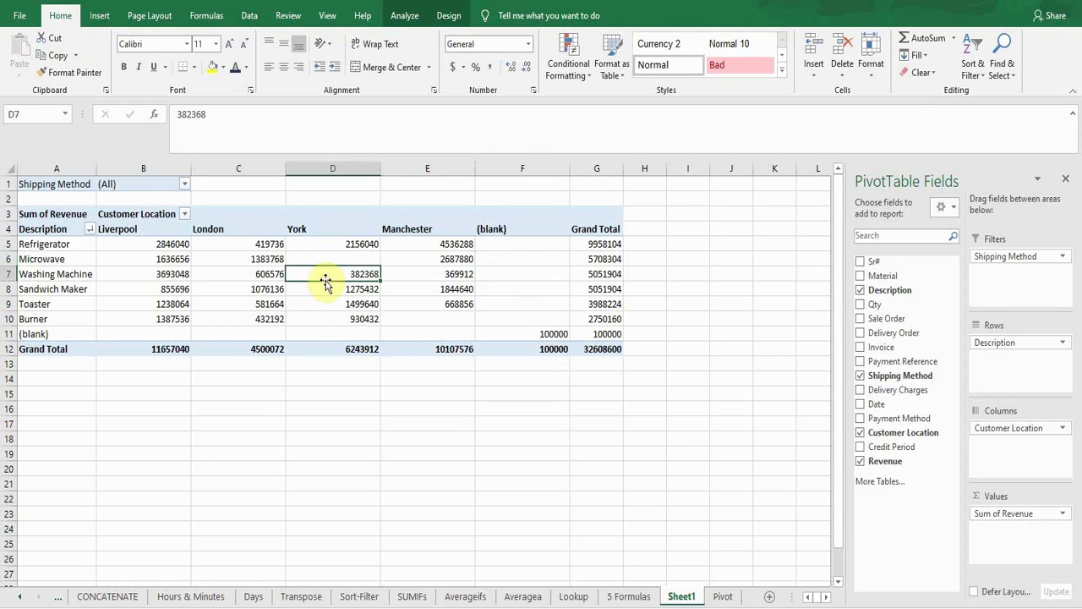
{"action": "key", "text": "Up"}
{"action": "key", "text": "Up"}
{"action": "key", "text": "Up"}
{"action": "key", "text": "Up"}
{"action": "key", "text": "Up"}
{"action": "key", "text": "Up"}
{"action": "key", "text": "Down"}
{"action": "key", "text": "Down"}
{"action": "key", "text": "Down"}
{"action": "key", "text": "Down"}
{"action": "key", "text": "Down"}
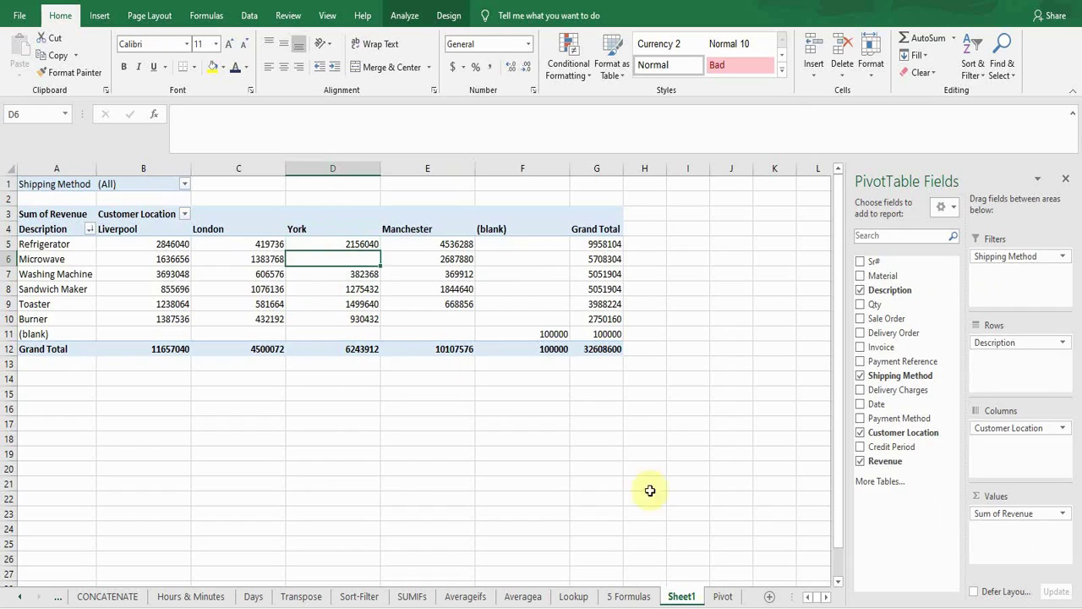
{"action": "left_click", "coordinate": [723, 596]}
{"action": "left_click", "coordinate": [451, 320]}
{"action": "key", "text": "ctrl+Up"}
{"action": "key", "text": "ctrl+Up"}
{"action": "key", "text": "ctrl+Up"}
{"action": "key", "text": "ctrl+Up"}
{"action": "key", "text": "Down"}
{"action": "key", "text": "Down"}
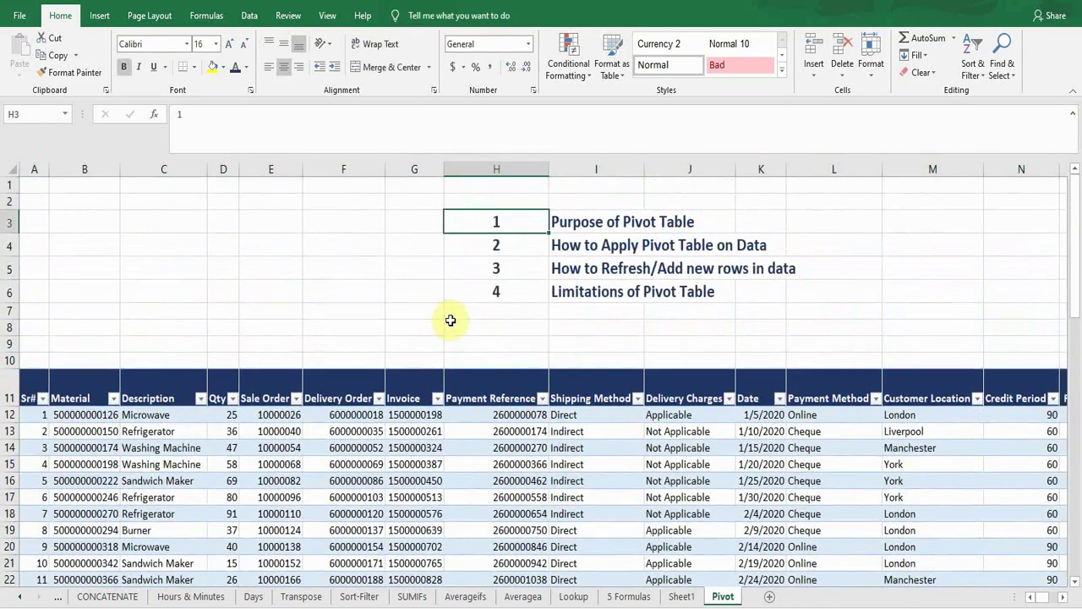
{"action": "key", "text": "Right"}
{"action": "key", "text": "Down"}
{"action": "key", "text": "Down"}
{"action": "key", "text": "Down"}
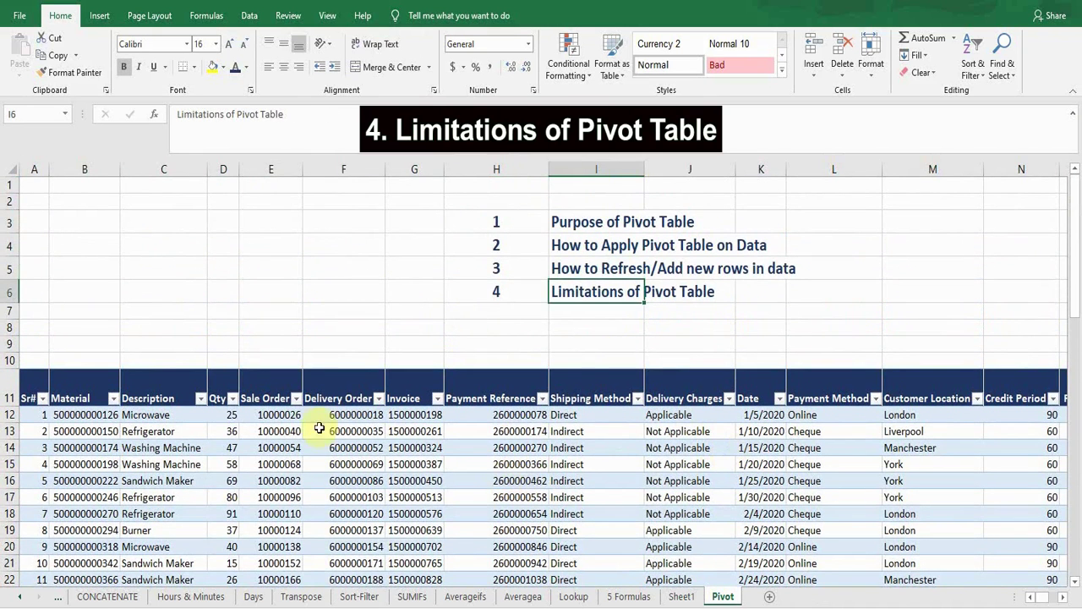
{"action": "left_click", "coordinate": [355, 431]}
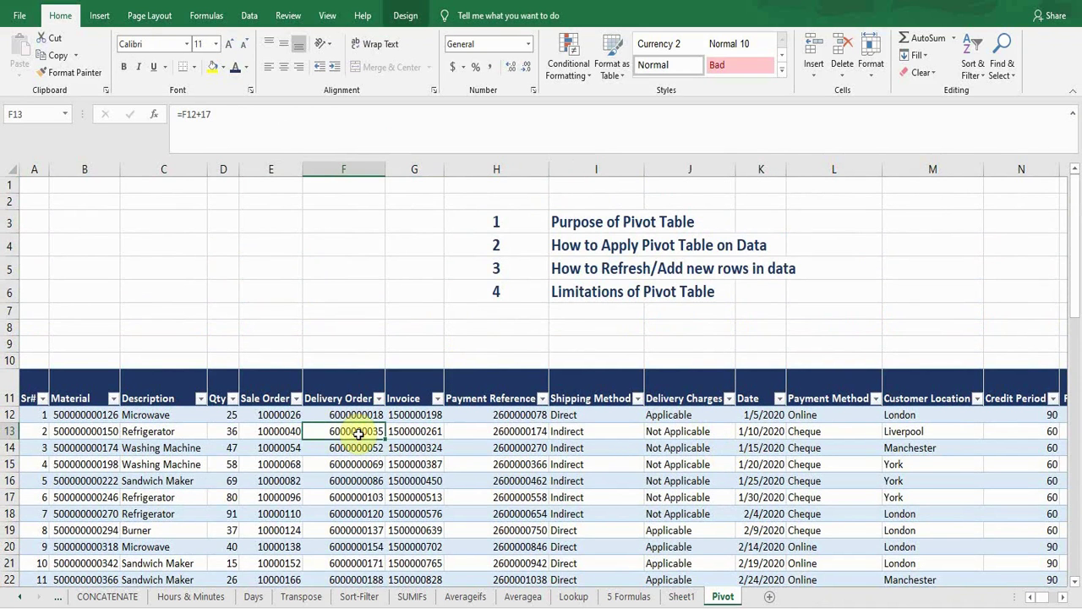
{"action": "key", "text": "Down"}
{"action": "key", "text": "Down"}
{"action": "key", "text": "Down"}
{"action": "key", "text": "Down"}
{"action": "key", "text": "Down"}
{"action": "key", "text": "Down"}
{"action": "key", "text": "Down"}
{"action": "key", "text": "Down"}
{"action": "key", "text": "Down"}
{"action": "key", "text": "Down"}
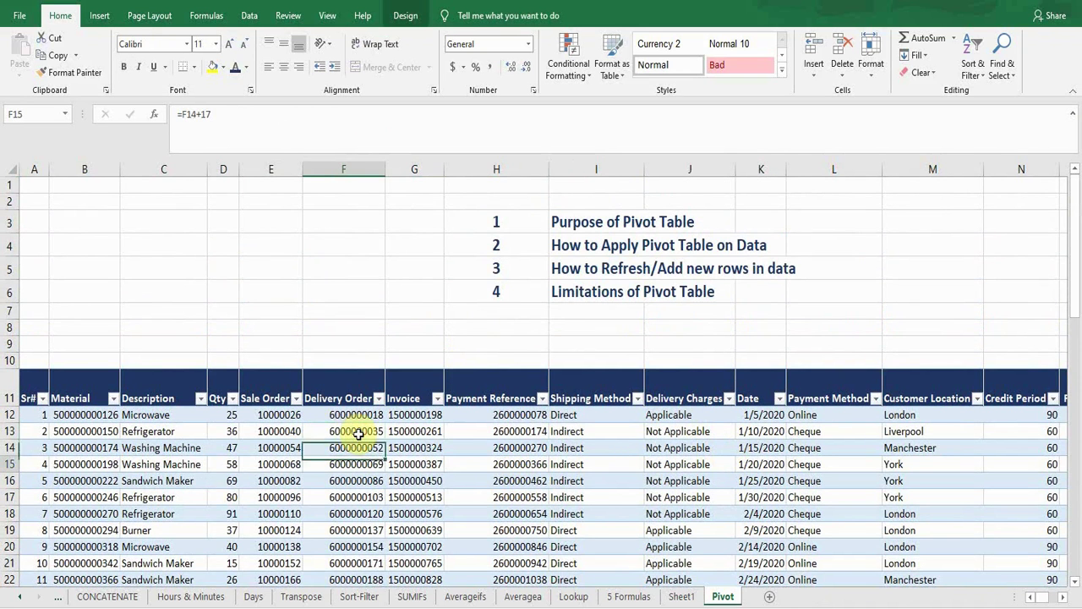
{"action": "key", "text": "Down"}
{"action": "key", "text": "Down"}
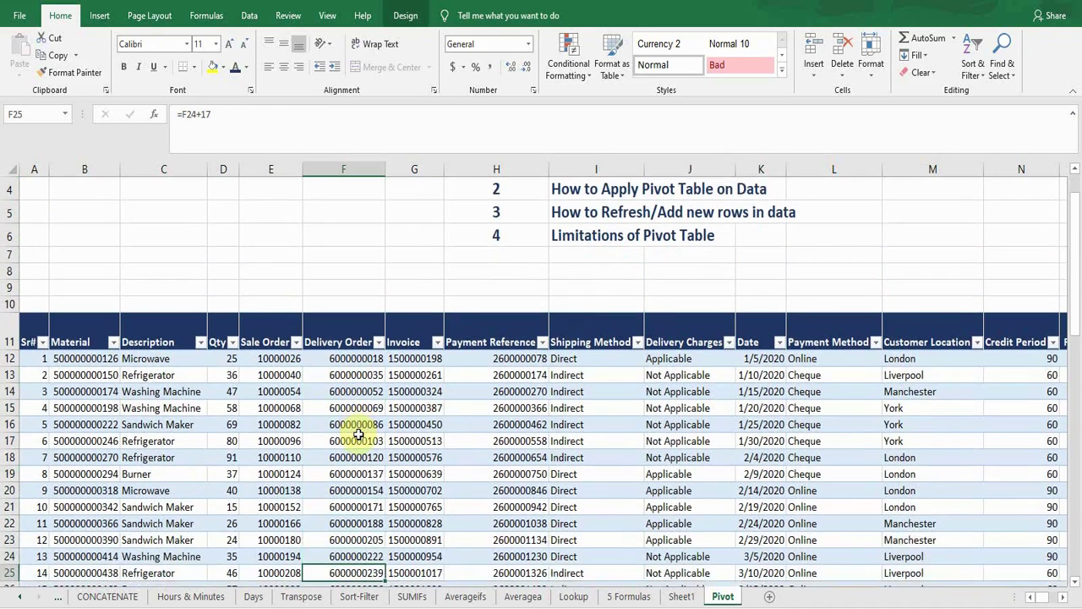
{"action": "key", "text": "Up"}
{"action": "key", "text": "Up"}
{"action": "key", "text": "Up"}
{"action": "key", "text": "Up"}
{"action": "key", "text": "Up"}
{"action": "key", "text": "Up"}
{"action": "key", "text": "Up"}
{"action": "key", "text": "Up"}
{"action": "key", "text": "Up"}
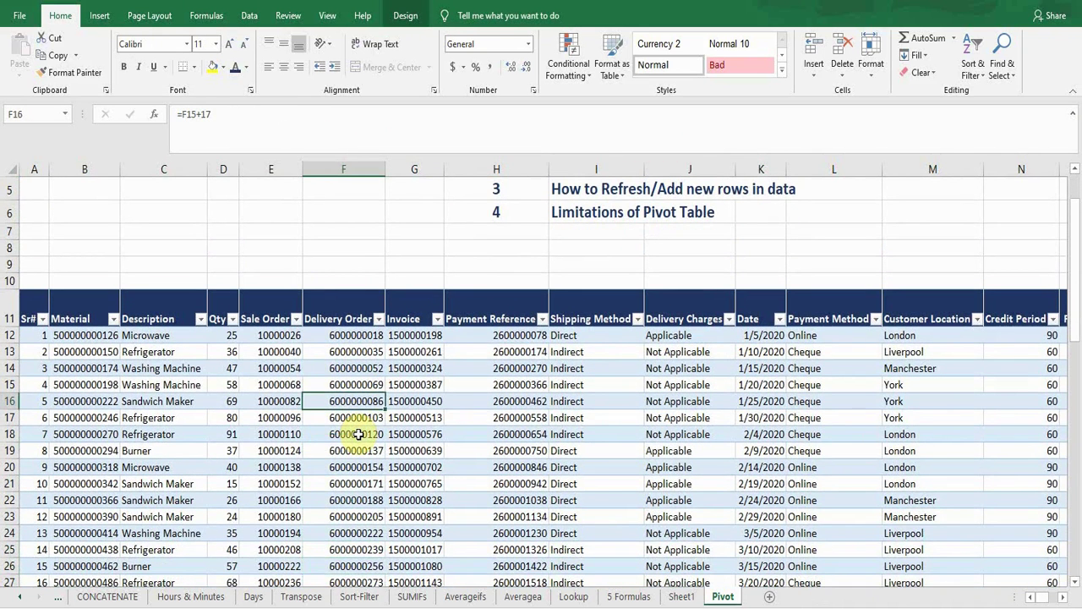
{"action": "key", "text": "Right"}
{"action": "key", "text": "Right"}
{"action": "key", "text": "Right"}
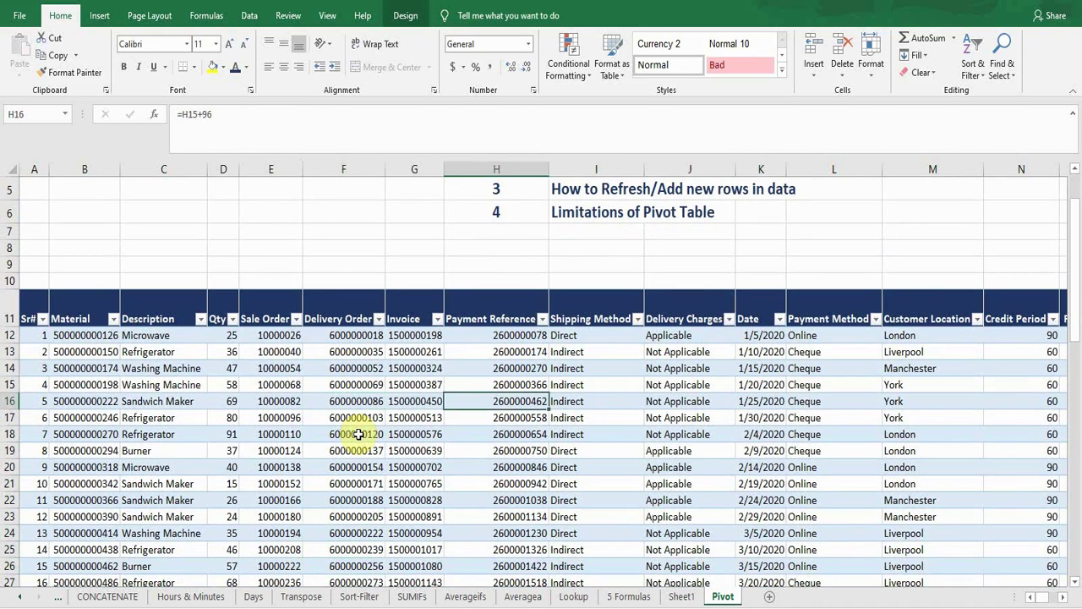
{"action": "key", "text": "Up"}
{"action": "key", "text": "Left"}
{"action": "key", "text": "Left"}
{"action": "key", "text": "Left"}
{"action": "key", "text": "Up"}
{"action": "key", "text": "Up"}
{"action": "key", "text": "Up"}
{"action": "key", "text": "Up"}
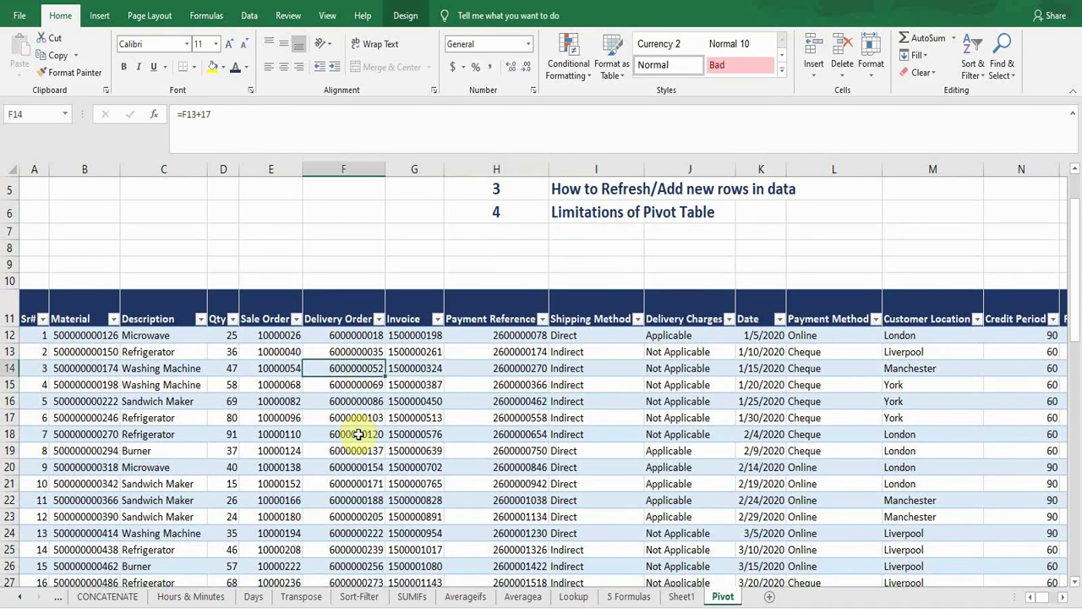
{"action": "key", "text": "Right"}
{"action": "key", "text": "Right"}
{"action": "key", "text": "Right"}
{"action": "key", "text": "Up"}
{"action": "key", "text": "Up"}
{"action": "key", "text": "Up"}
{"action": "key", "text": "Up"}
{"action": "key", "text": "Up"}
{"action": "key", "text": "Up"}
{"action": "key", "text": "Up"}
{"action": "key", "text": "Up"}
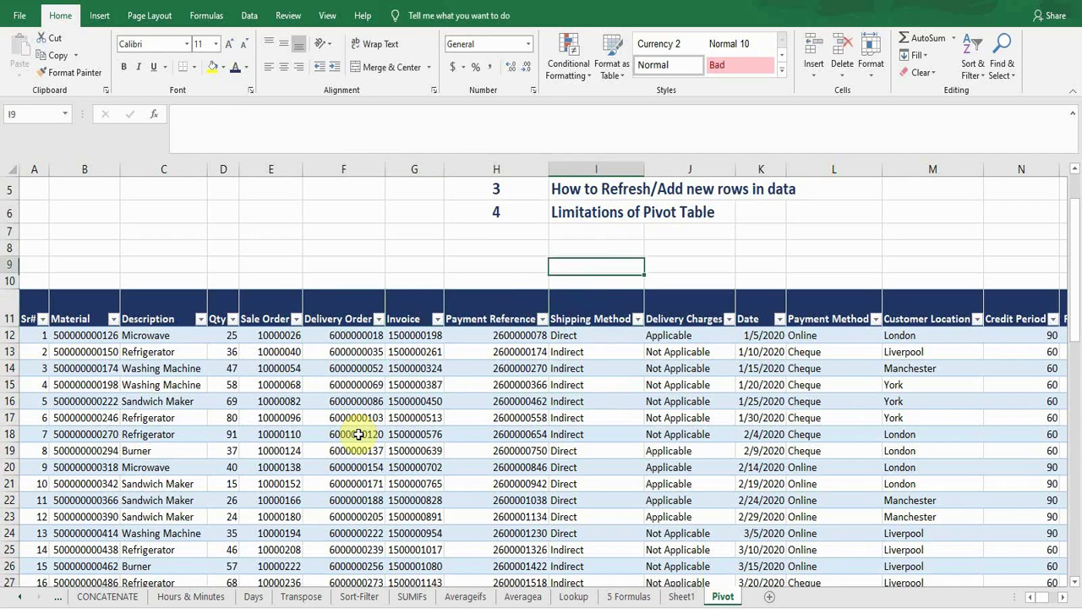
{"action": "key", "text": "Up"}
{"action": "key", "text": "Up"}
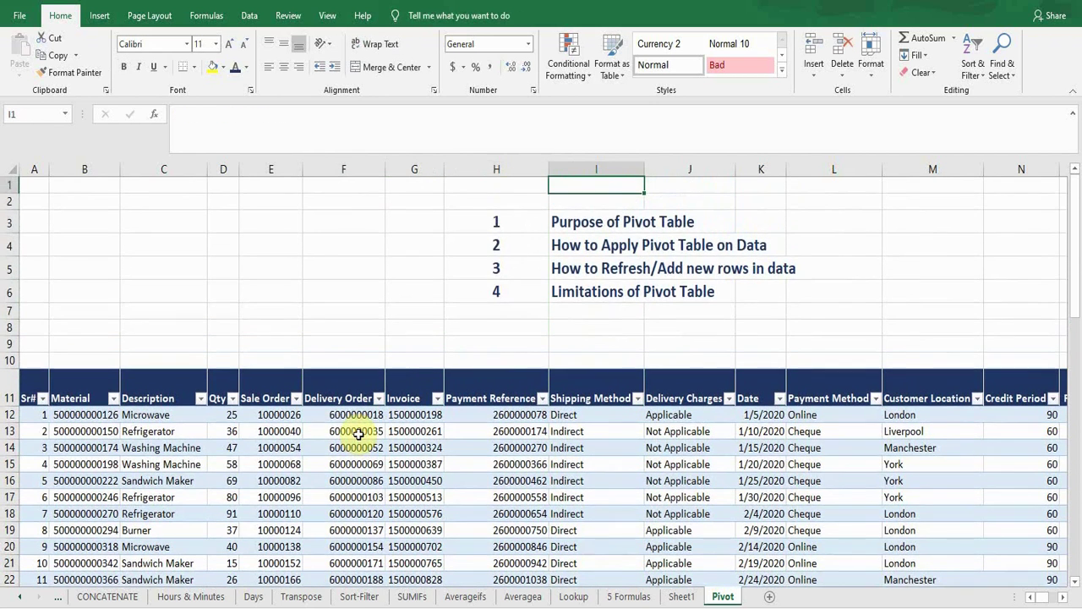
{"action": "key", "text": "Down"}
{"action": "key", "text": "Down"}
{"action": "key", "text": "Down"}
{"action": "key", "text": "Down"}
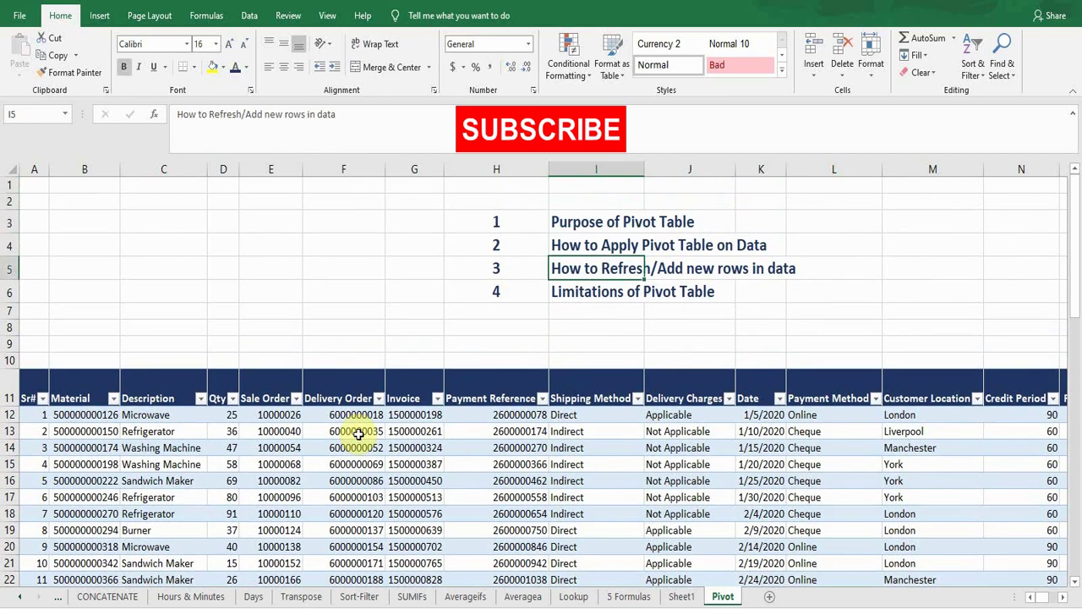